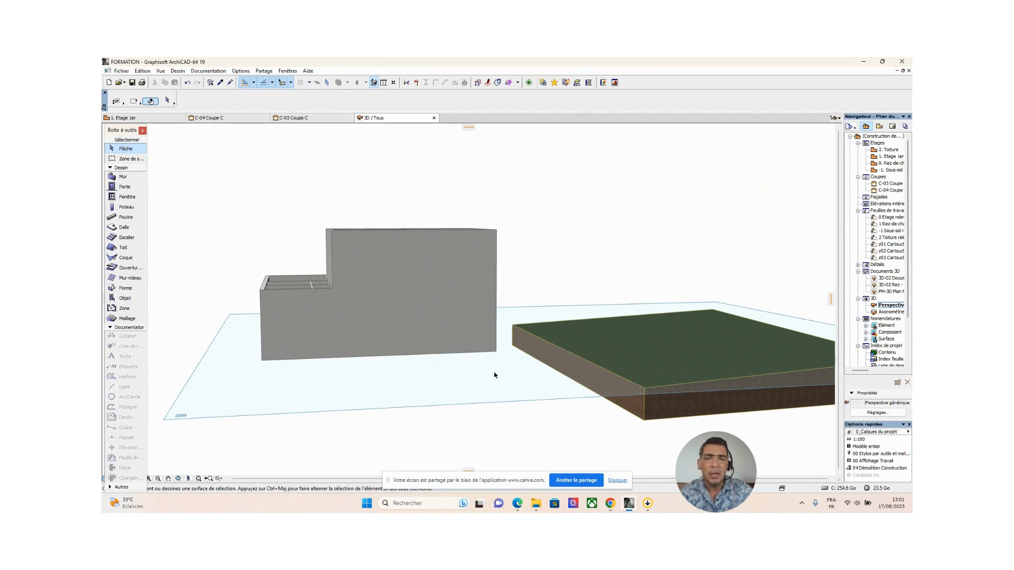
Orbit the 3D model to examine how the building and the terrain mesh sit relative to the ground-floor level
{"action": "middle_click_drag", "start_coordinate": [396, 380], "coordinate": [379, 363]}
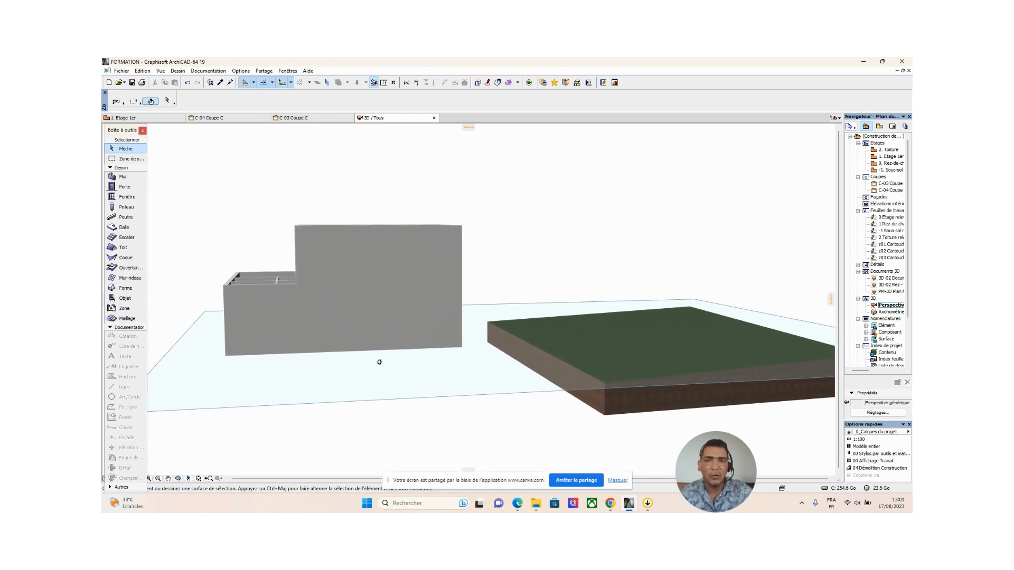
{"action": "middle_click_drag", "start_coordinate": [378, 358], "coordinate": [396, 271], "text": "shift"}
{"action": "middle_click_drag", "start_coordinate": [541, 269], "coordinate": [514, 273], "text": "shift"}
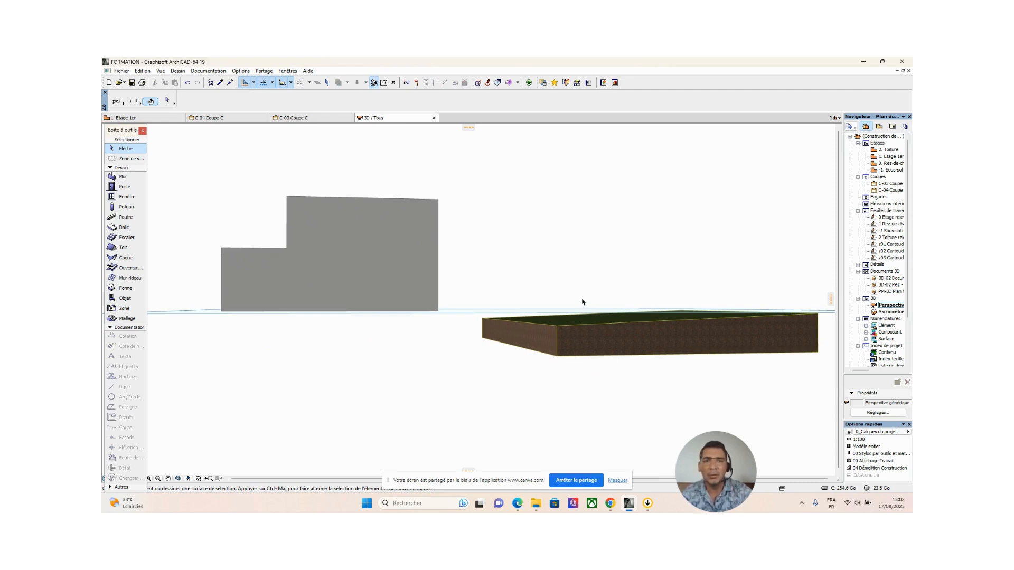
{"action": "mouse_move", "coordinate": [582, 302]}
{"action": "middle_mouse_down", "text": "shift"}
{"action": "mouse_move", "coordinate": [571, 317]}
{"action": "mouse_move", "coordinate": [663, 310]}
{"action": "mouse_move", "coordinate": [636, 348]}
{"action": "mouse_move", "coordinate": [508, 317]}
{"action": "mouse_move", "coordinate": [561, 299]}
{"action": "mouse_move", "coordinate": [554, 310]}
{"action": "mouse_move", "coordinate": [568, 308]}
{"action": "mouse_move", "coordinate": [516, 305]}
{"action": "mouse_move", "coordinate": [537, 297]}
{"action": "middle_mouse_up", "text": "shift"}
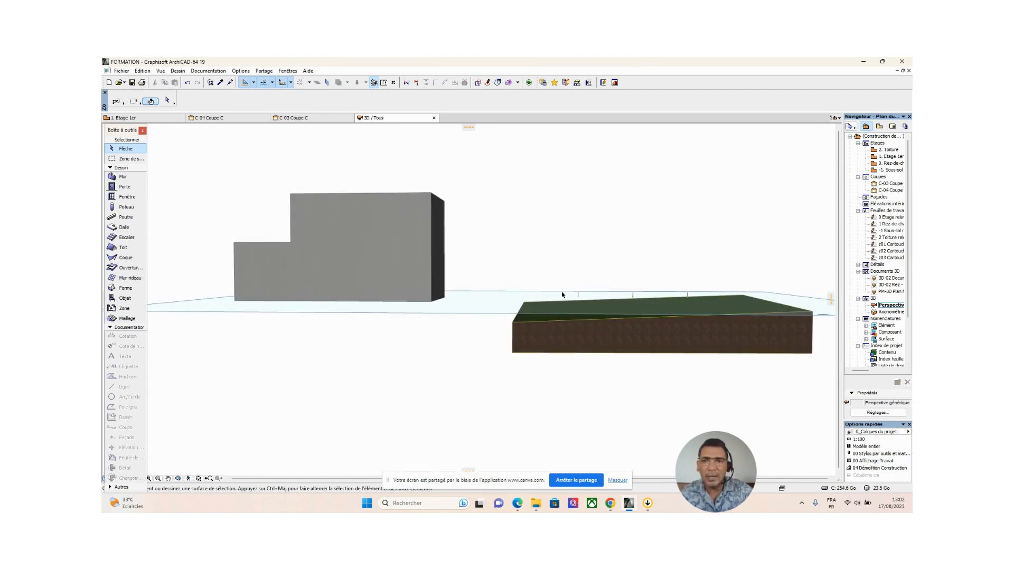
{"action": "left_click", "coordinate": [565, 307]}
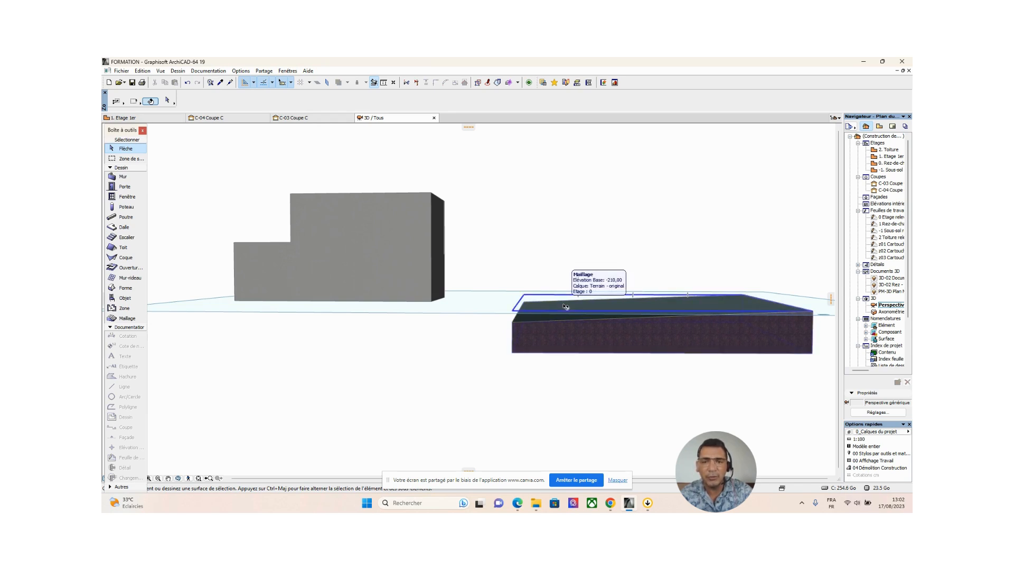
Open the 0. Rez-de-chaussée floor plan and show the house plan together with the site plan
{"action": "key", "text": "F2"}
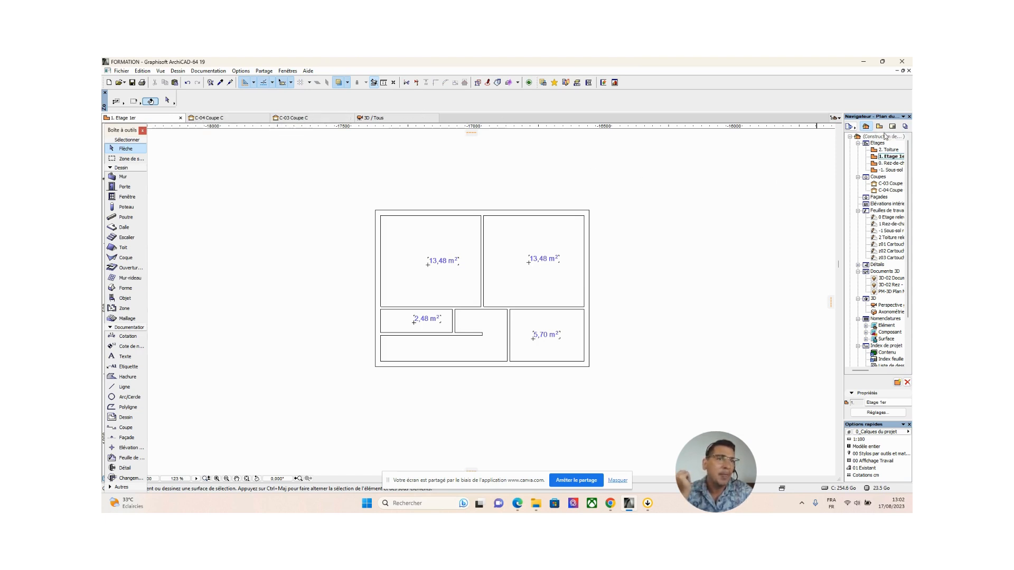
{"action": "double_click", "coordinate": [891, 164]}
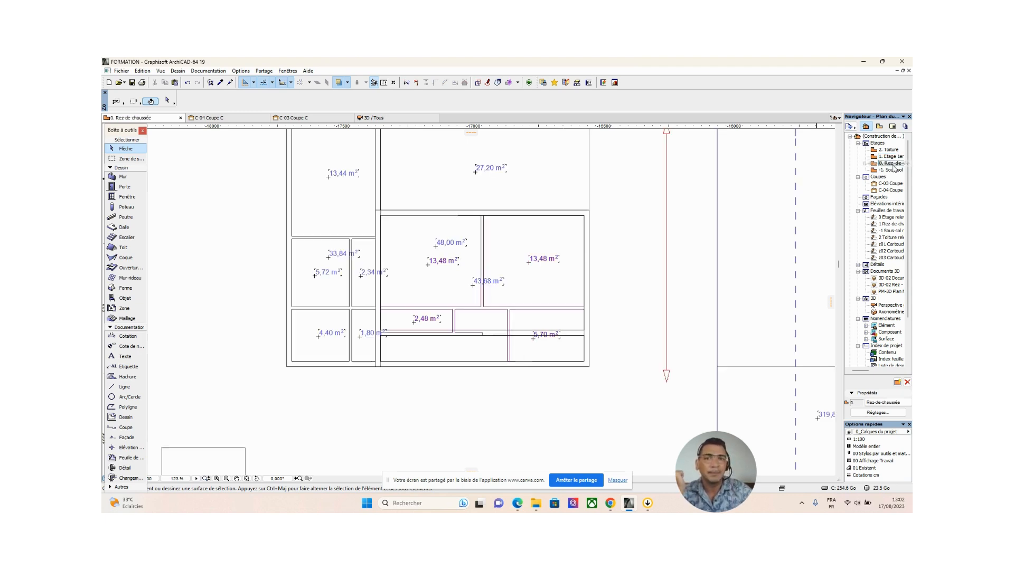
{"action": "scroll", "coordinate": [623, 290], "scroll_direction": "down", "scroll_amount": 5}
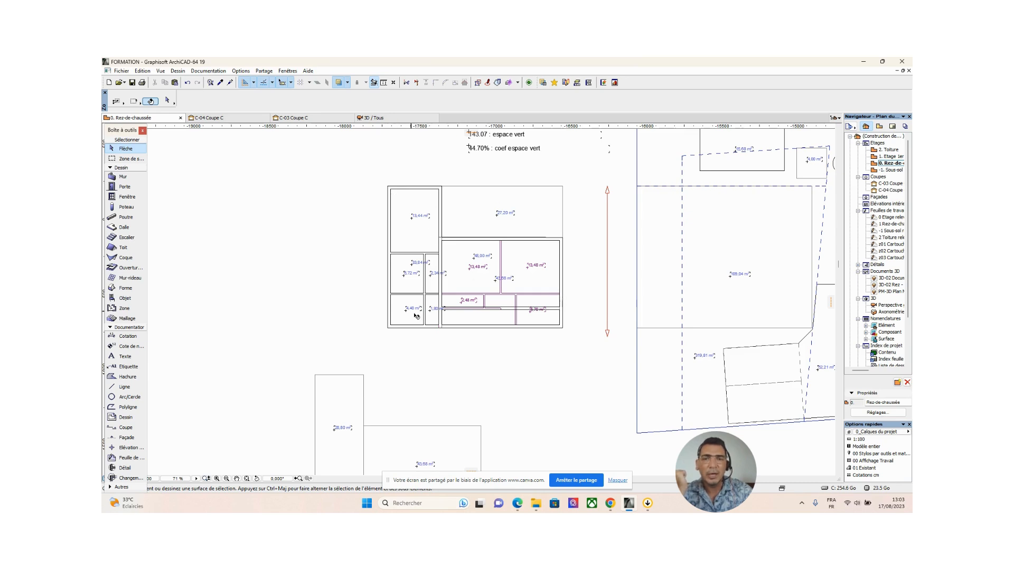
{"action": "middle_click_drag", "start_coordinate": [554, 279], "coordinate": [479, 304]}
{"action": "scroll", "coordinate": [512, 301], "scroll_direction": "down", "scroll_amount": 1}
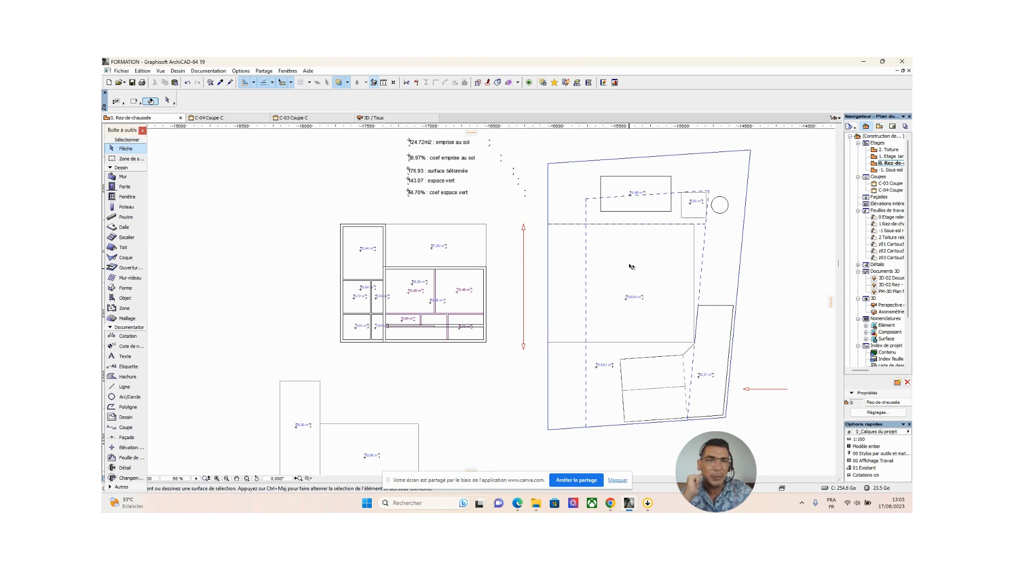
Select the site plan elements and the house plan elements in turn to identify them, clearing each selection
{"action": "left_click_drag", "start_coordinate": [543, 165], "coordinate": [742, 432]}
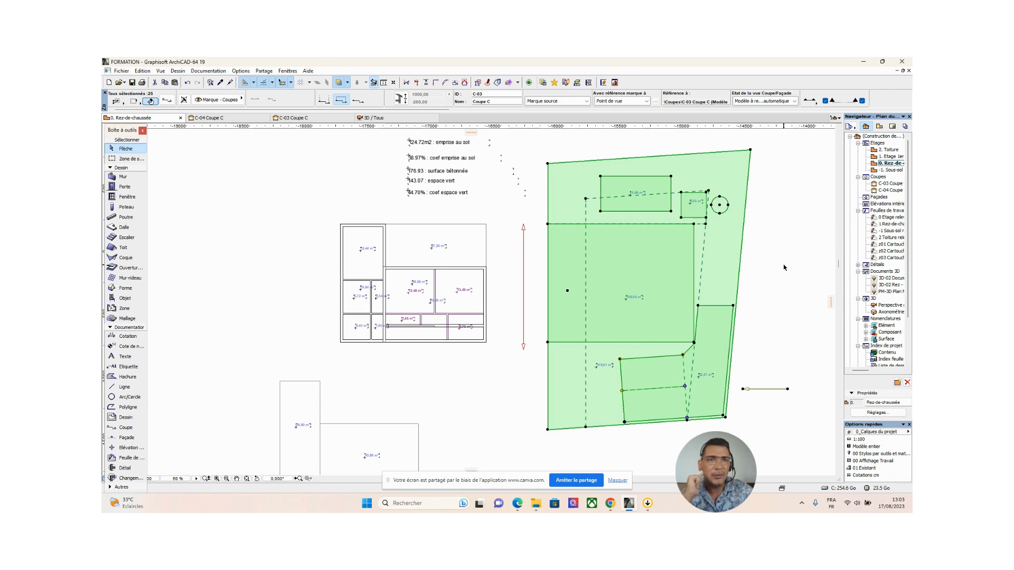
{"action": "key", "text": "Escape"}
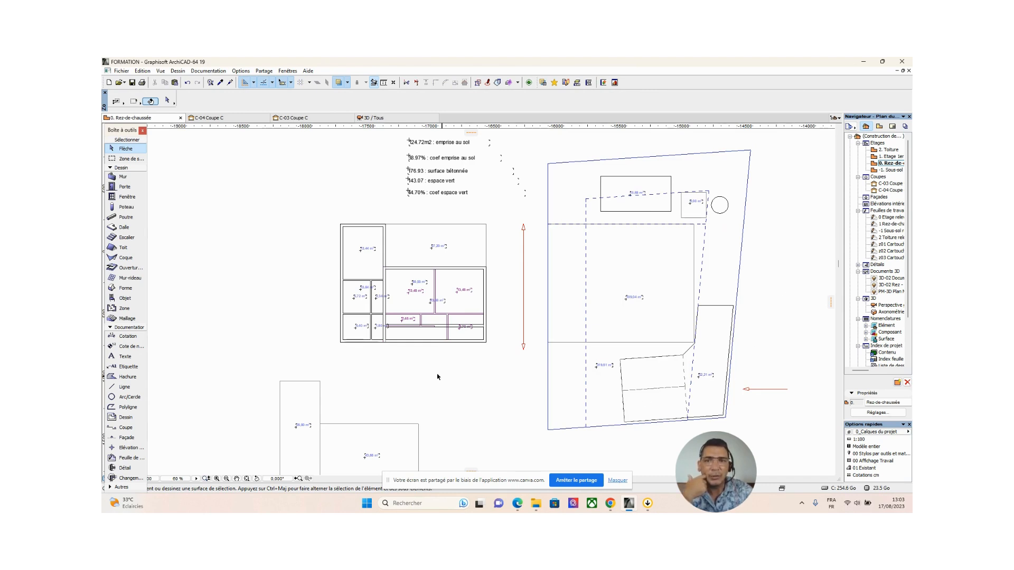
{"action": "left_click_drag", "start_coordinate": [327, 213], "coordinate": [499, 351]}
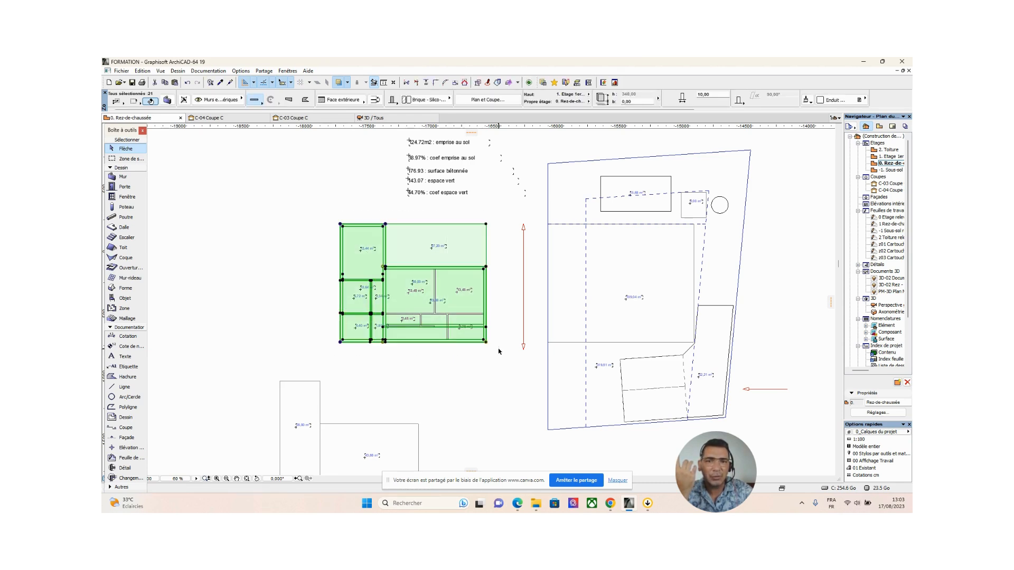
{"action": "left_click", "coordinate": [459, 374]}
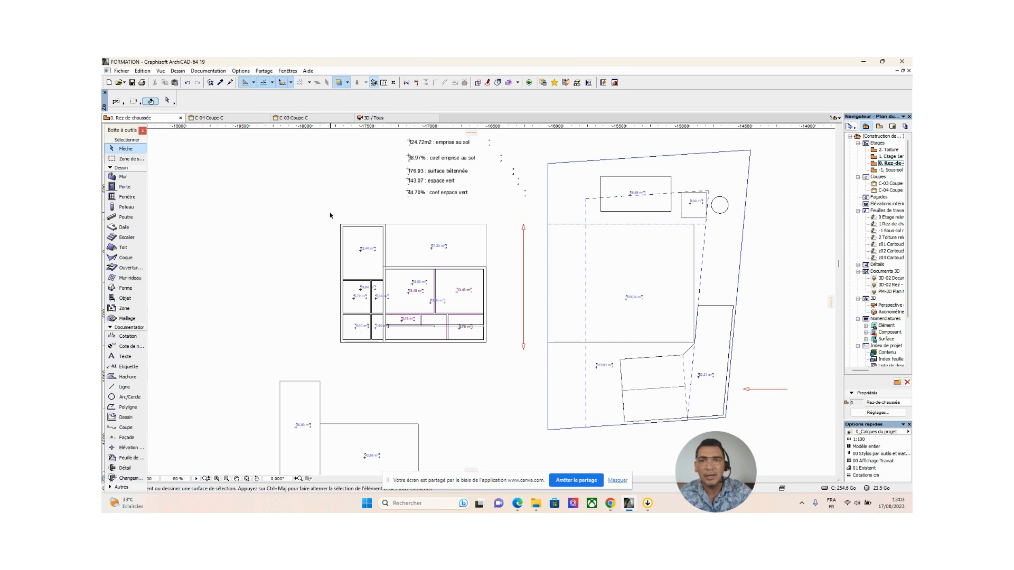
{"action": "left_click_drag", "start_coordinate": [329, 212], "coordinate": [495, 357]}
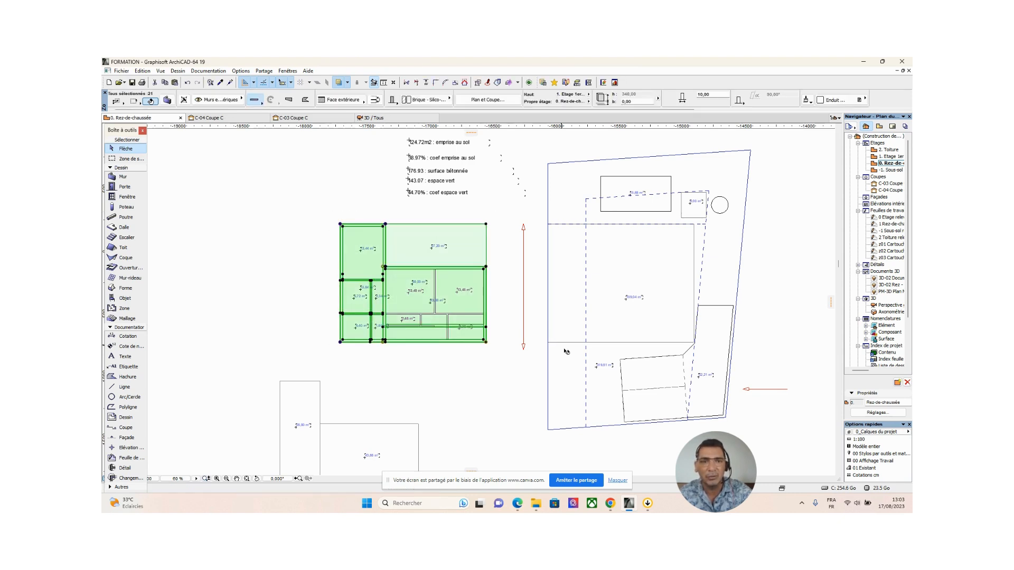
{"action": "left_click", "coordinate": [480, 380]}
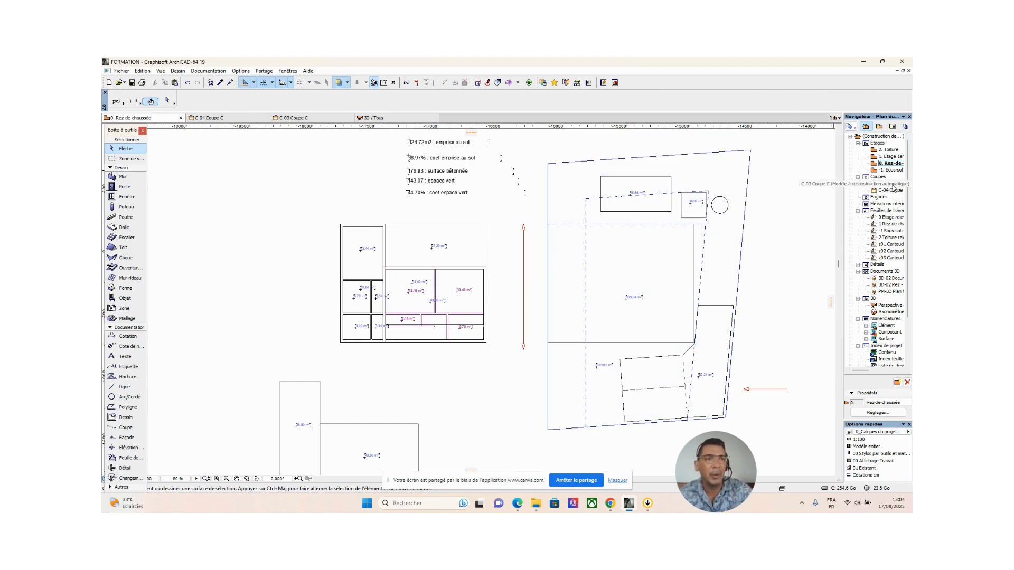
Open sections C-03 and C-04 and check the base of the ground-floor walls by selecting them in C-04
{"action": "double_click", "coordinate": [894, 184]}
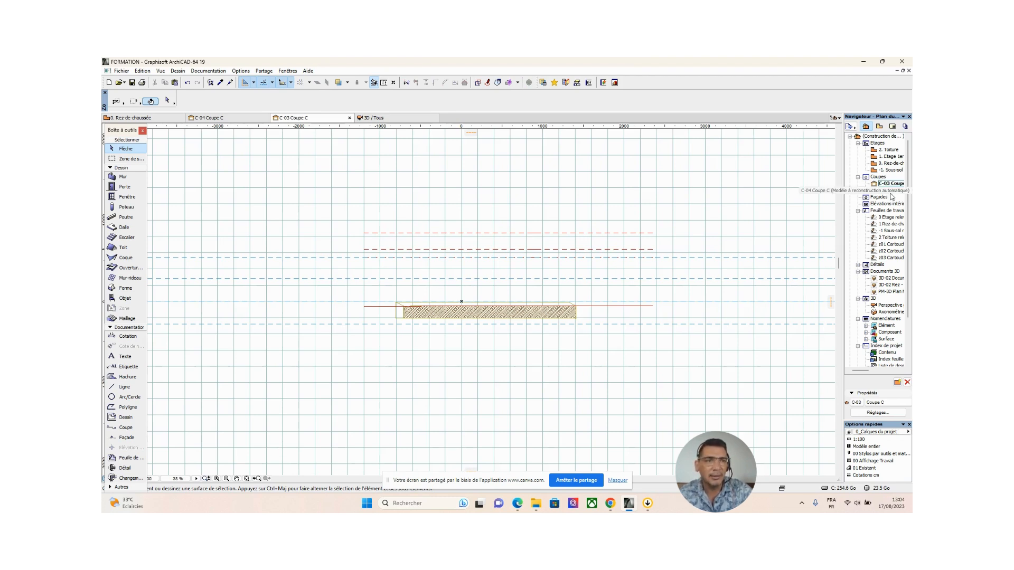
{"action": "double_click", "coordinate": [892, 191]}
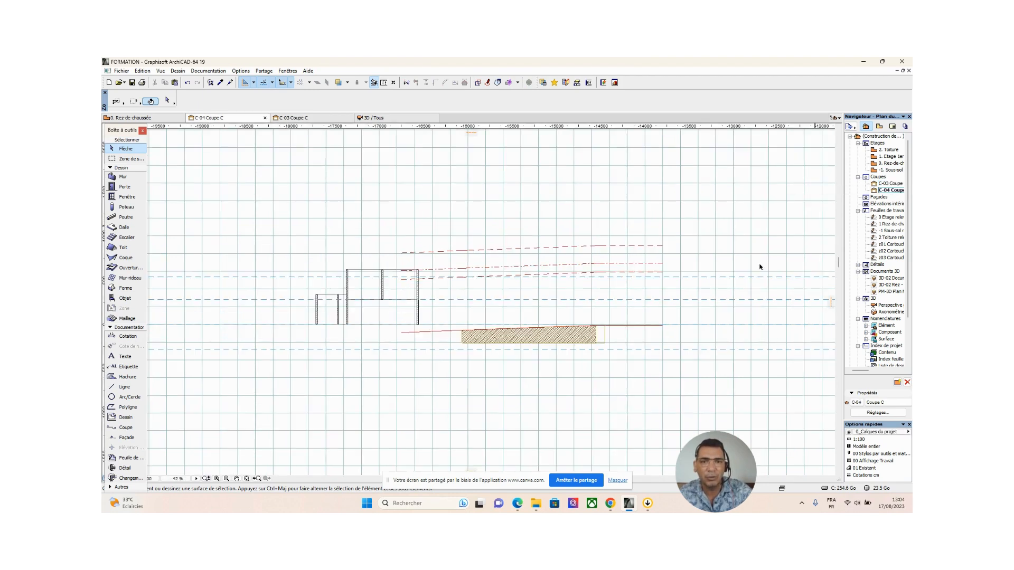
{"action": "scroll", "coordinate": [443, 344], "scroll_direction": "up", "scroll_amount": 2}
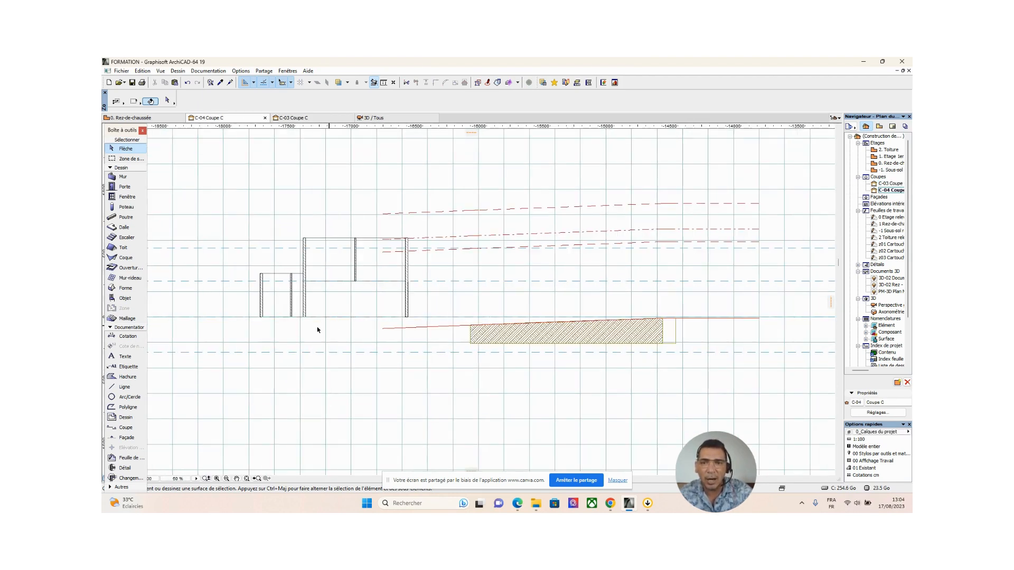
{"action": "left_click", "coordinate": [260, 318]}
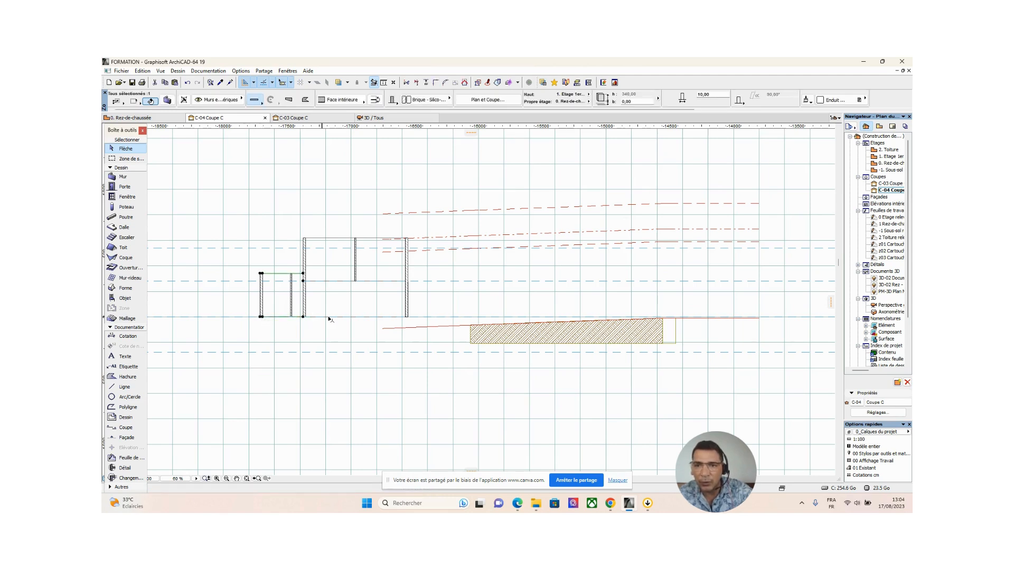
{"action": "left_click", "coordinate": [406, 317]}
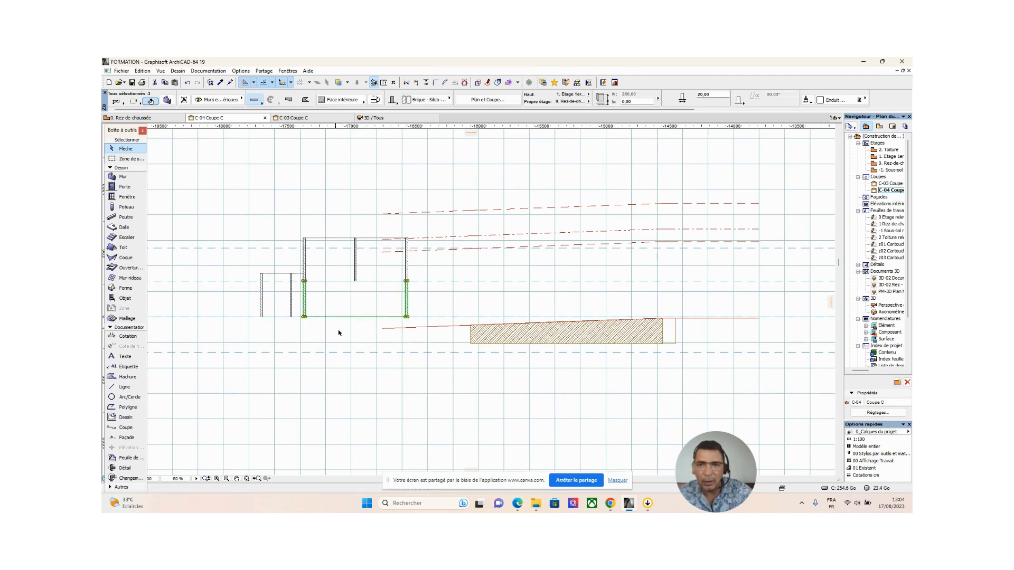
{"action": "left_click", "coordinate": [364, 338]}
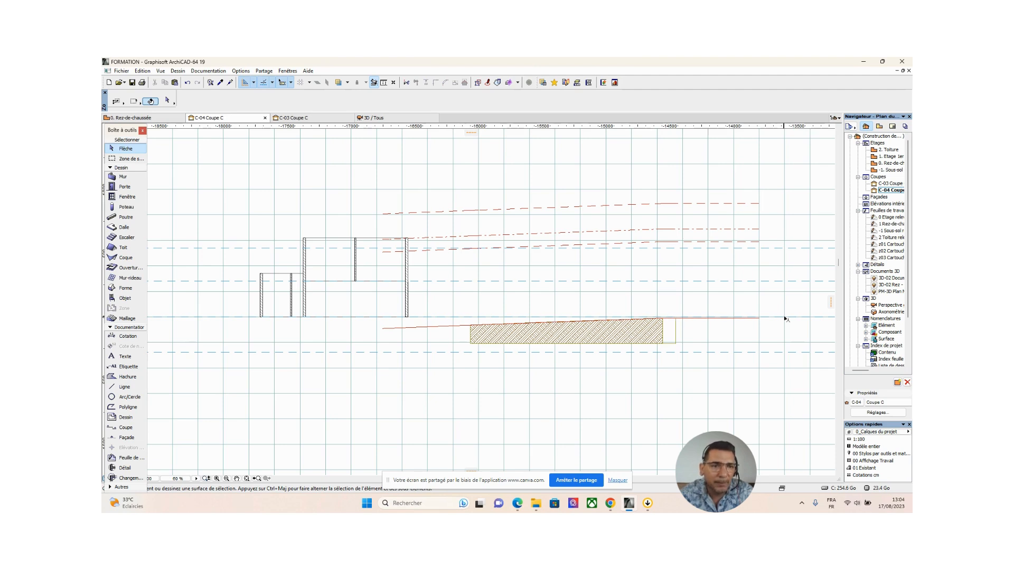
Compare the sloping terrain in section C-04 with the base of the house's outer ground-floor wall
{"action": "scroll", "coordinate": [671, 328], "scroll_direction": "up", "scroll_amount": 3}
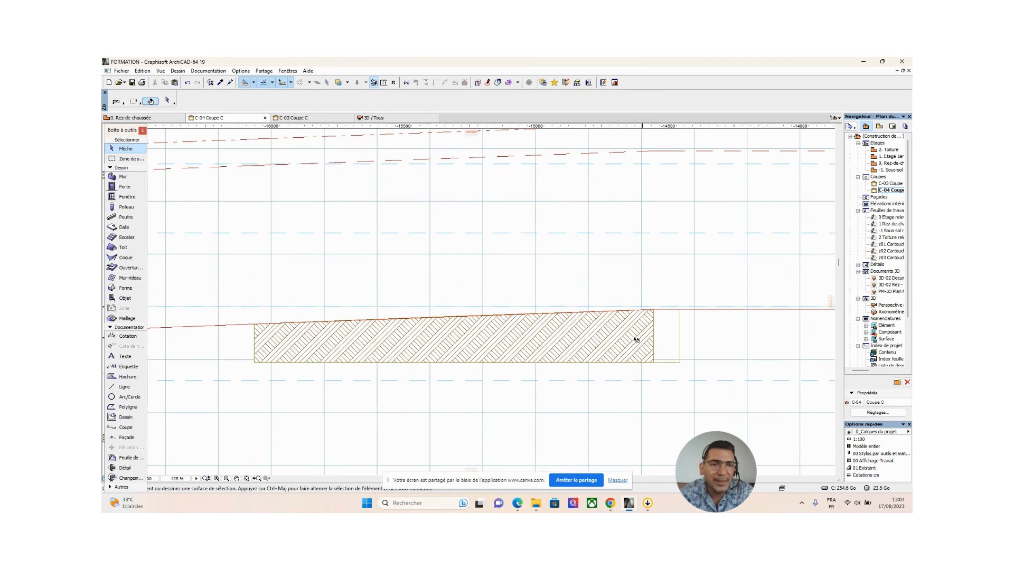
{"action": "scroll", "coordinate": [571, 321], "scroll_direction": "down", "scroll_amount": 3}
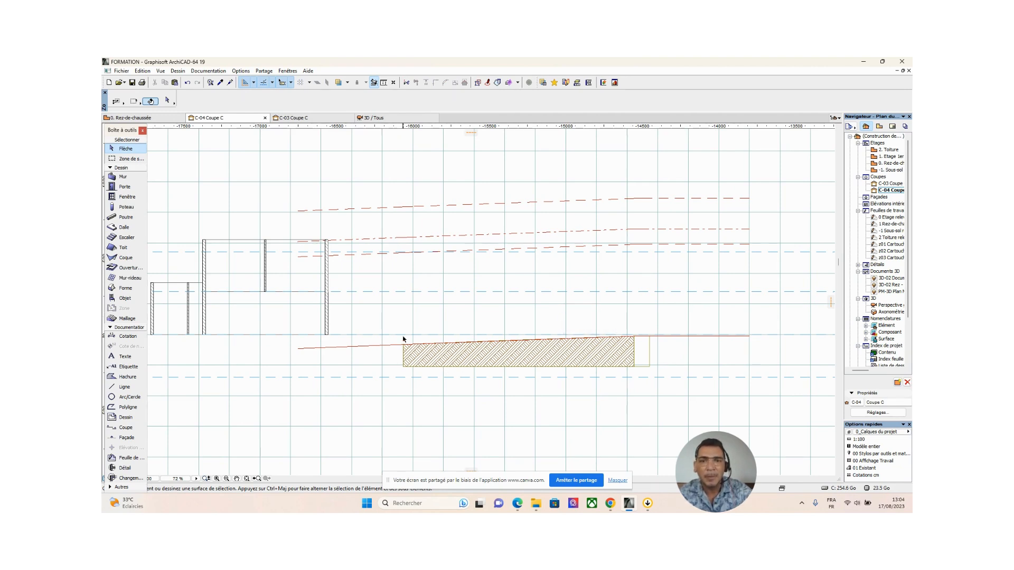
{"action": "middle_click_drag", "start_coordinate": [344, 353], "coordinate": [442, 339]}
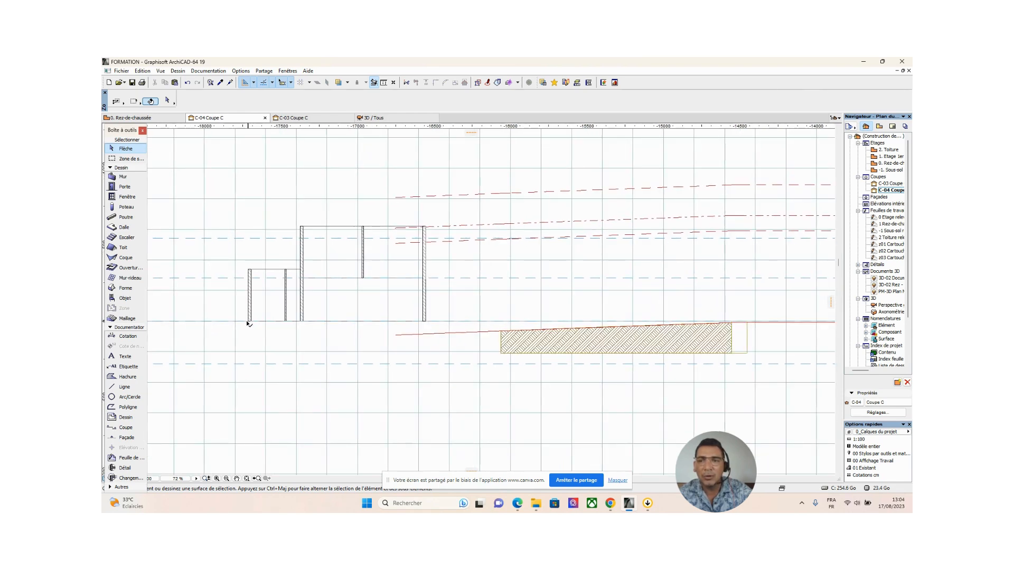
{"action": "left_click", "coordinate": [250, 301]}
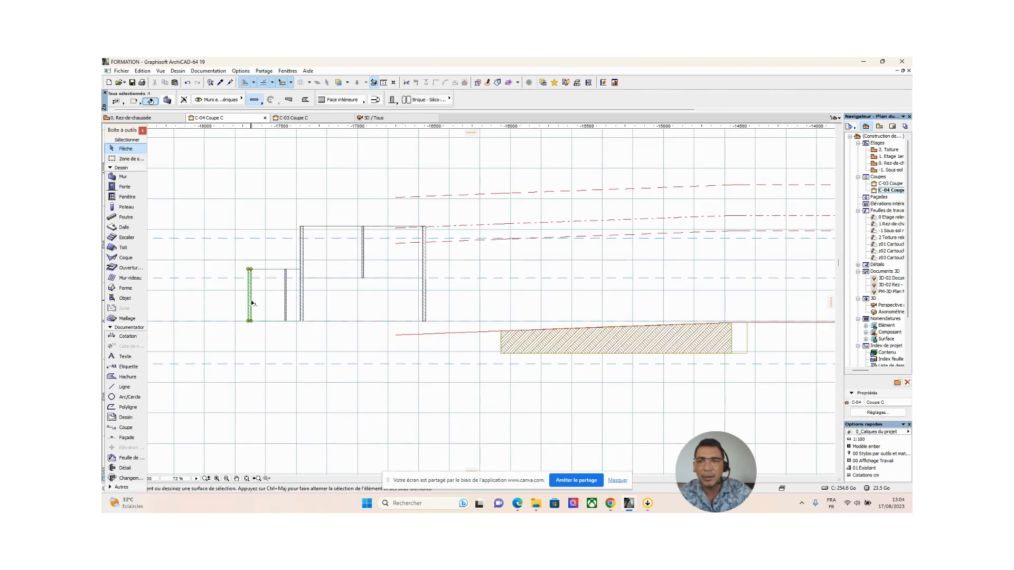
{"action": "left_click", "coordinate": [276, 355]}
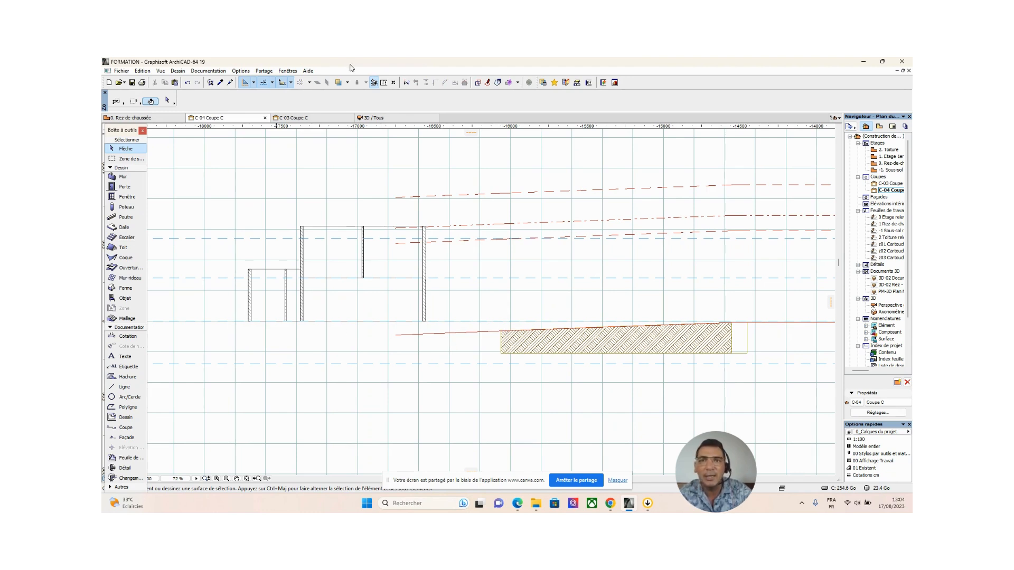
Measure the vertical distance from the terrain's upper corner on the house side up to the ground-floor level line
{"action": "left_click", "coordinate": [383, 84]}
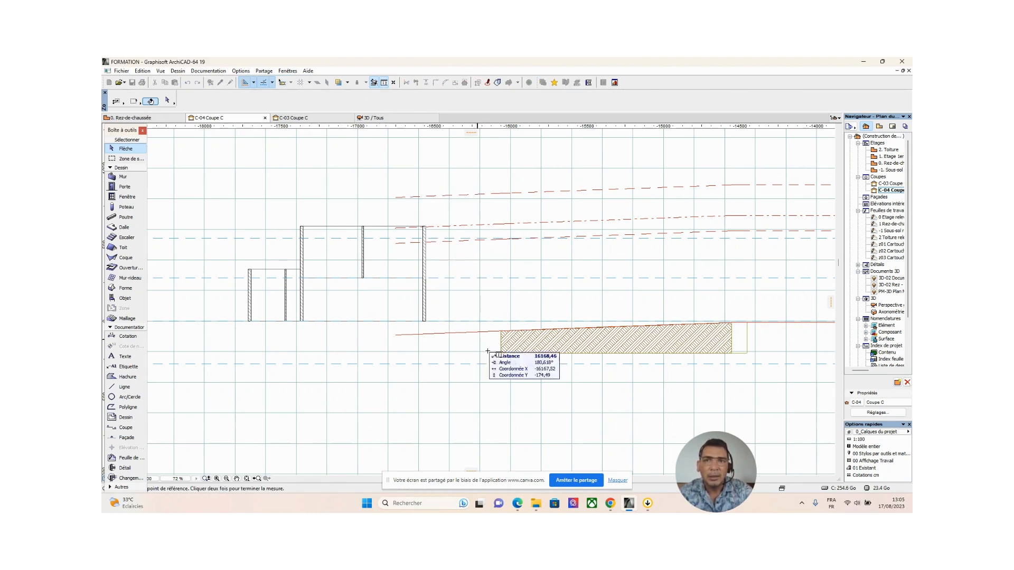
{"action": "scroll", "coordinate": [500, 330], "scroll_direction": "up", "scroll_amount": 4}
{"action": "scroll", "coordinate": [503, 331], "scroll_direction": "up", "scroll_amount": 5}
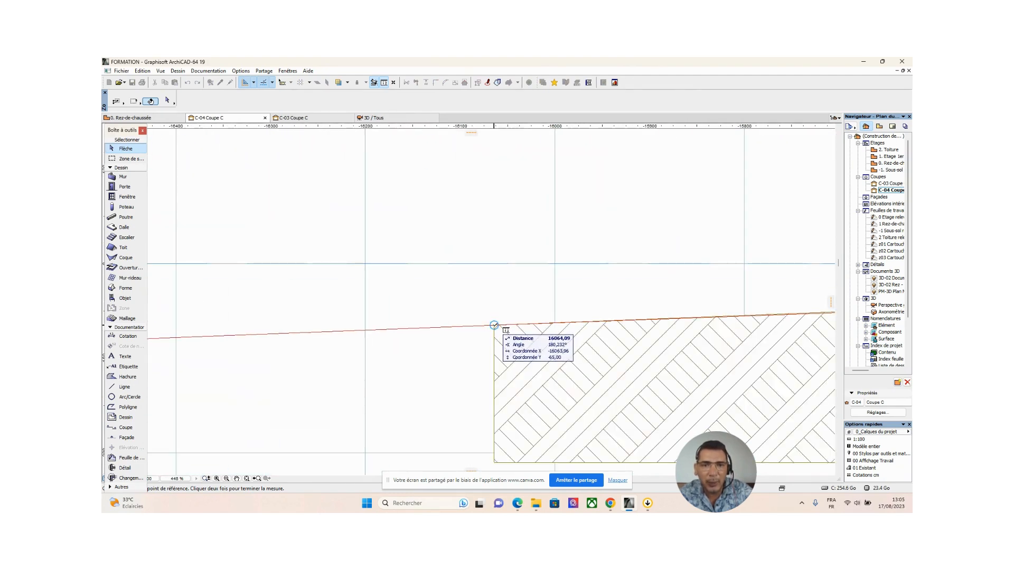
{"action": "left_click", "coordinate": [494, 325]}
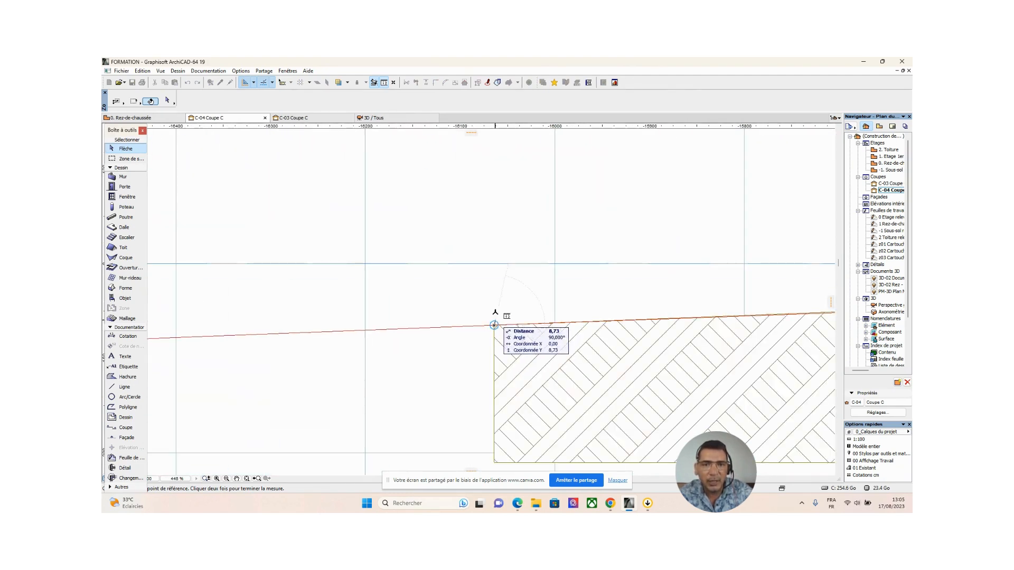
{"action": "right_click", "coordinate": [493, 265]}
{"action": "left_click", "coordinate": [510, 304]}
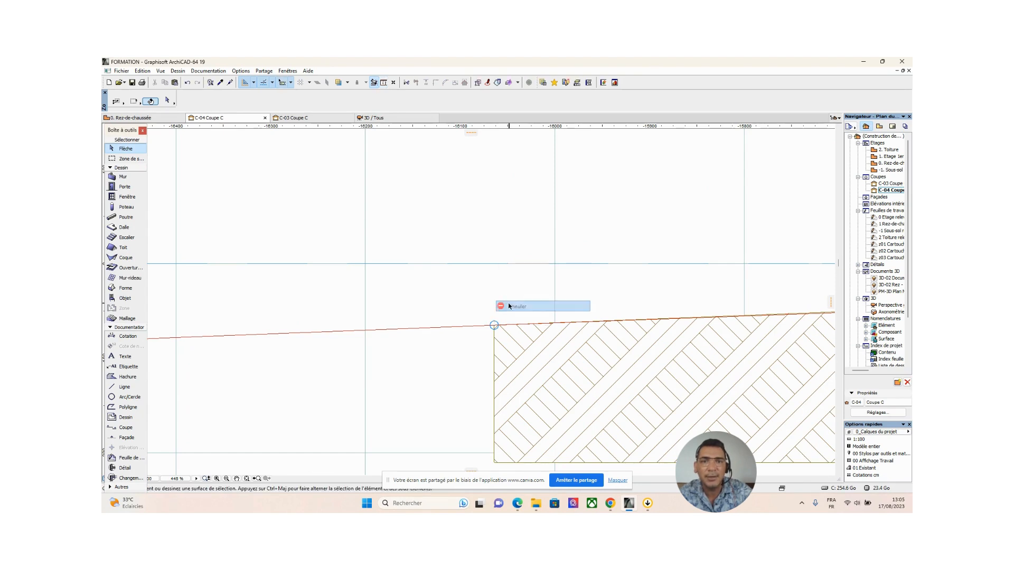
{"action": "scroll", "coordinate": [459, 303], "scroll_direction": "down", "scroll_amount": 5}
{"action": "scroll", "coordinate": [458, 305], "scroll_direction": "down", "scroll_amount": 3}
{"action": "middle_click_drag", "start_coordinate": [460, 303], "coordinate": [580, 303]}
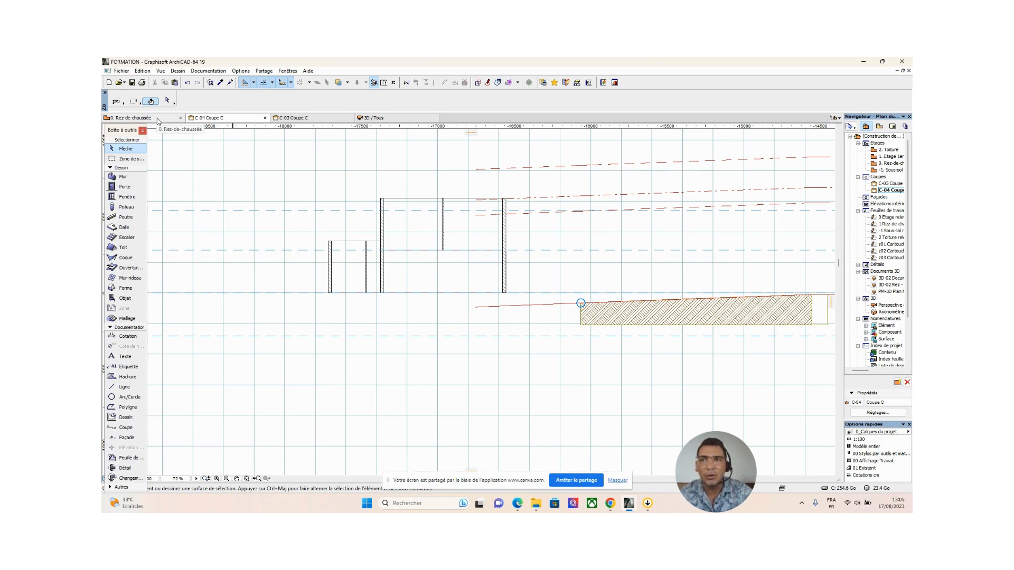
Open the ground-floor plan and identify the rectangular fill adjoining the house by selecting it, clearing the selection again
{"action": "double_click", "coordinate": [893, 166]}
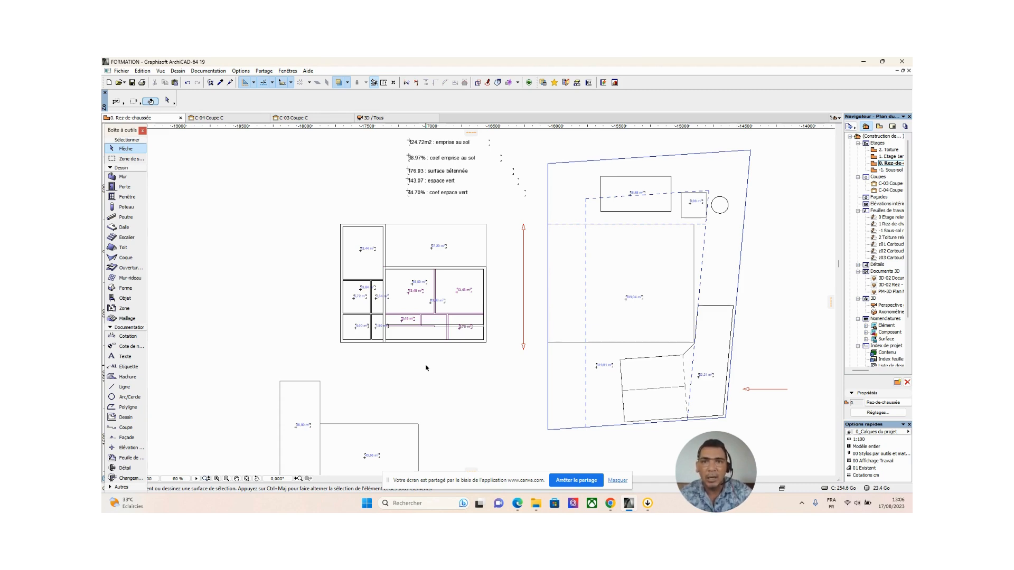
{"action": "left_click", "coordinate": [486, 226]}
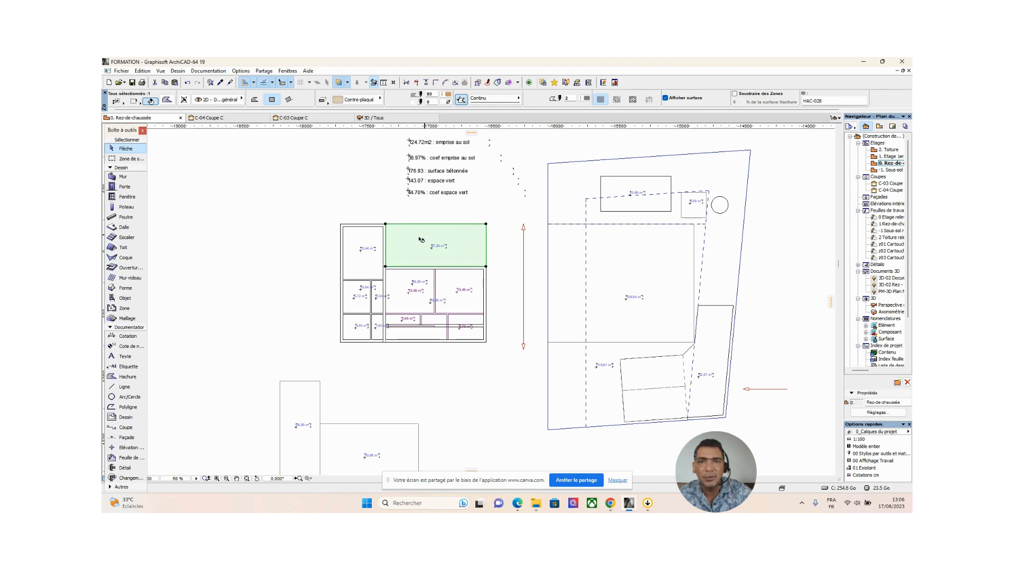
{"action": "left_click", "coordinate": [355, 209]}
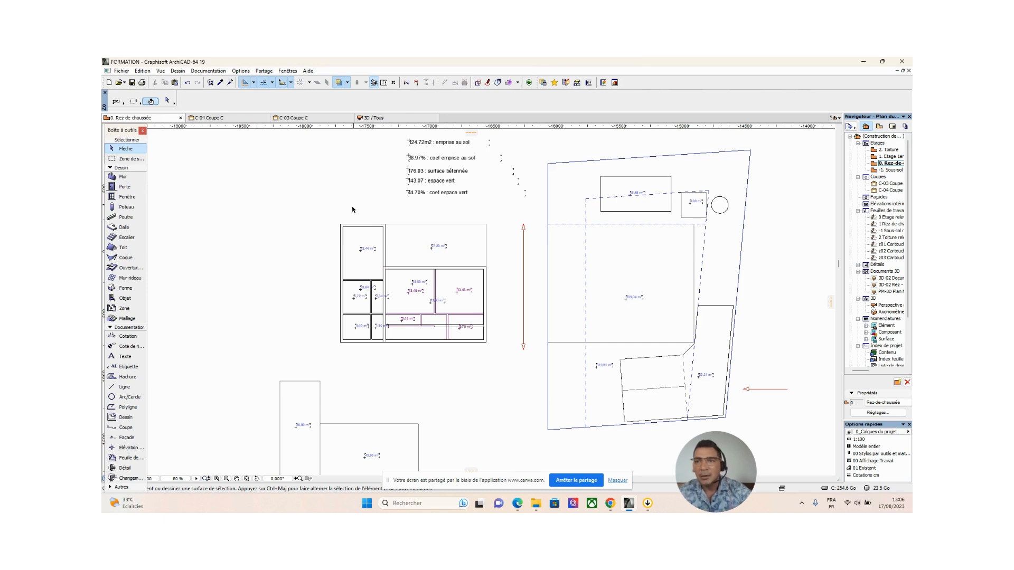
Configure the default slab as a basic structure on the ground floor with a thickness of 80 cm
{"action": "double_click", "coordinate": [124, 227]}
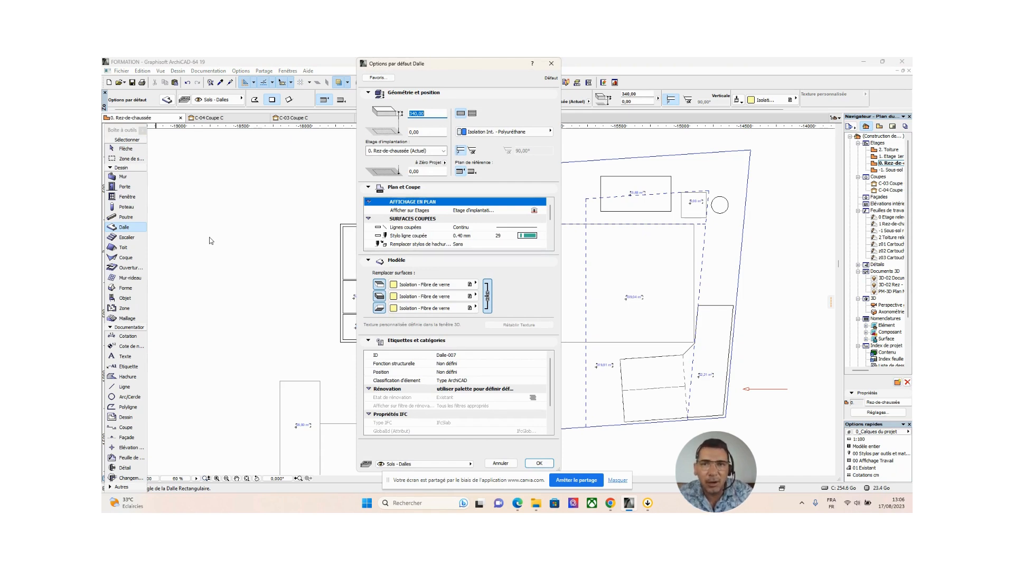
{"action": "left_click", "coordinate": [432, 113]}
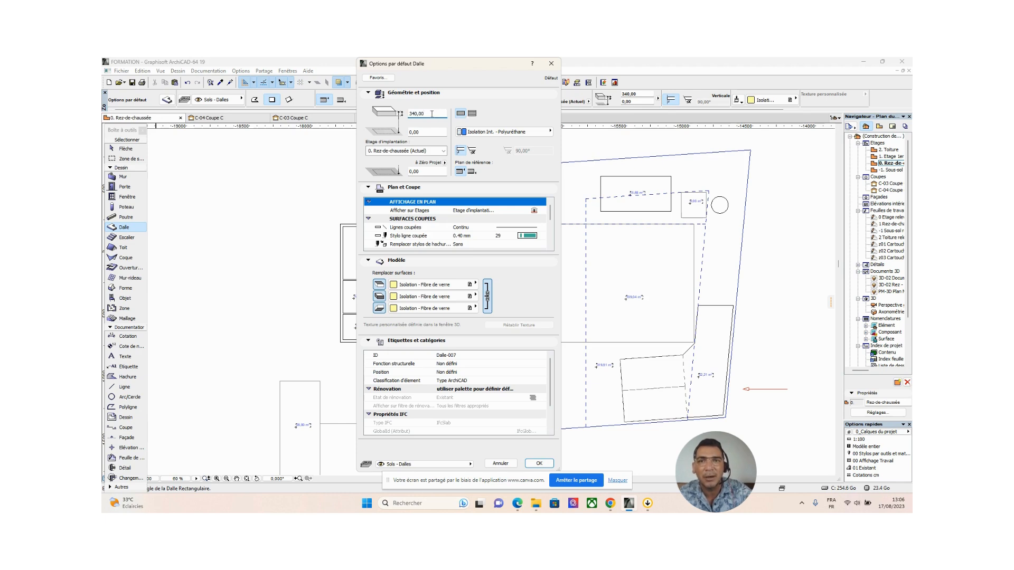
{"action": "double_click", "coordinate": [432, 113]}
{"action": "type", "text": "80"}
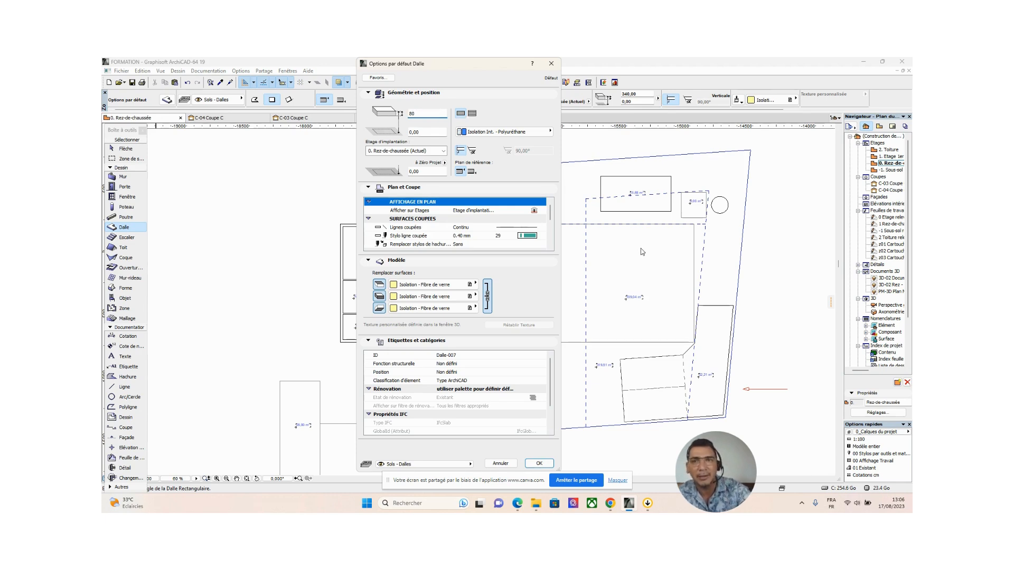
{"action": "type", "text": ",00"}
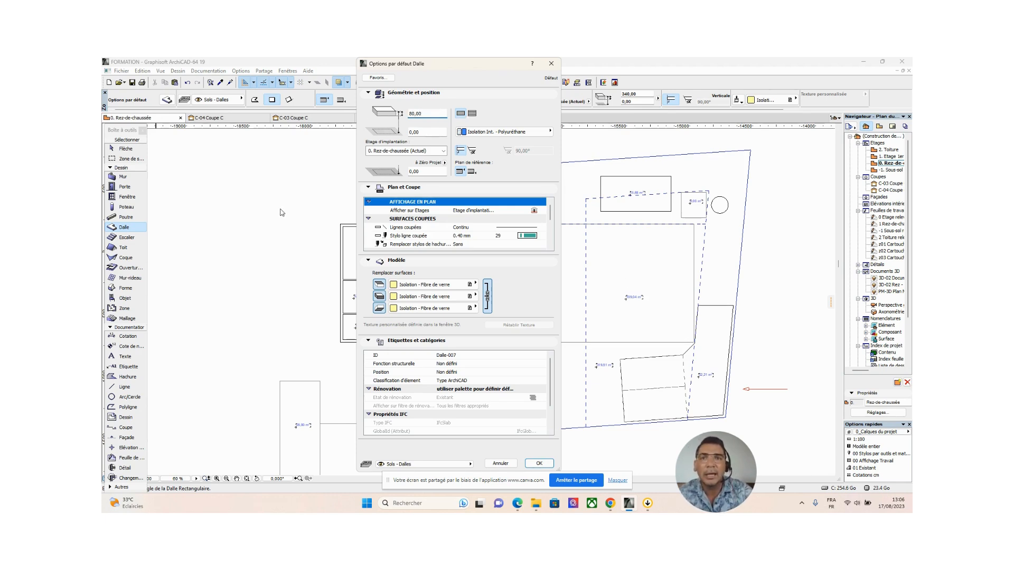
{"action": "left_click", "coordinate": [473, 114]}
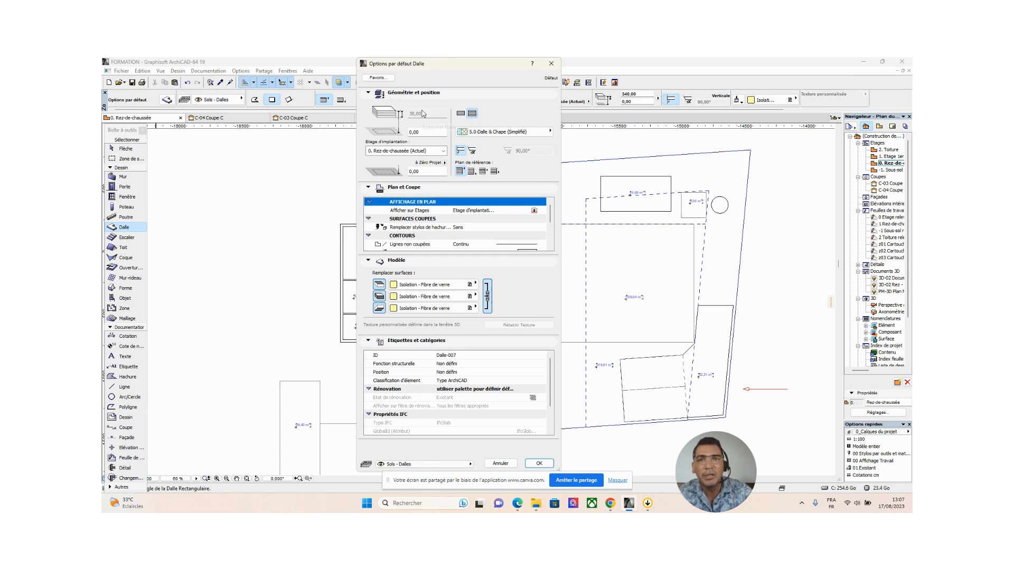
{"action": "left_click", "coordinate": [461, 114]}
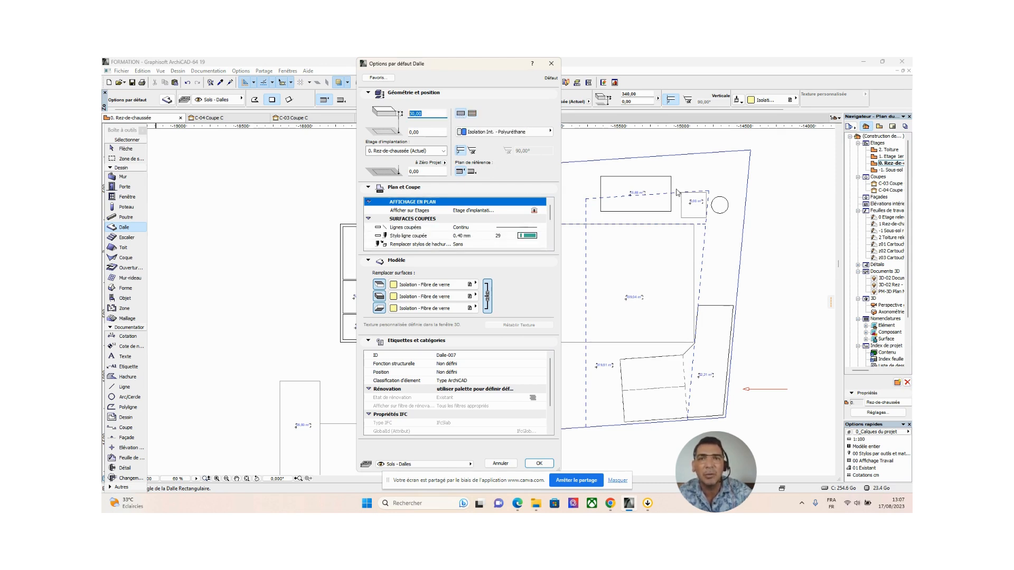
{"action": "type", "text": "8"}
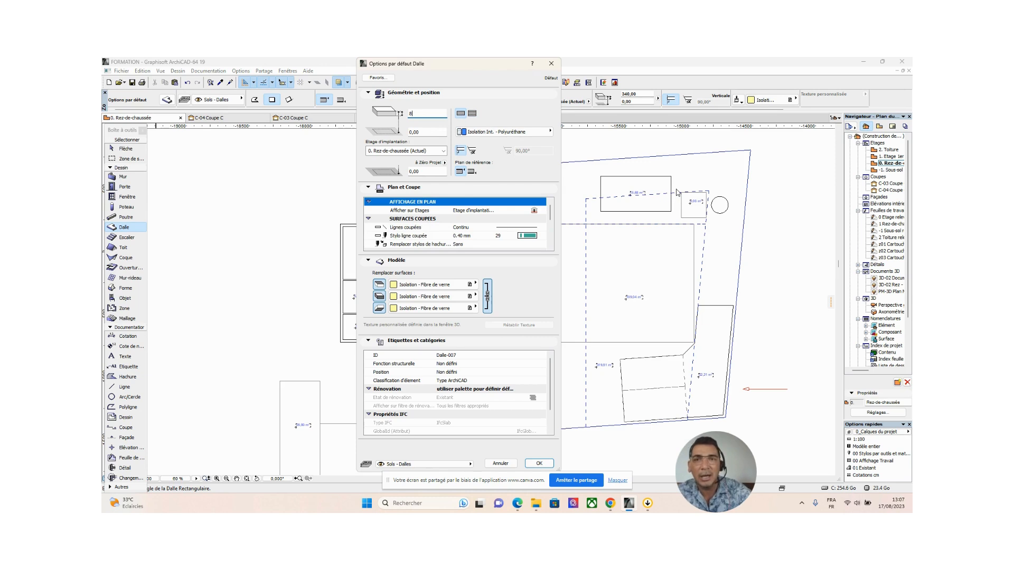
{"action": "type", "text": ",00"}
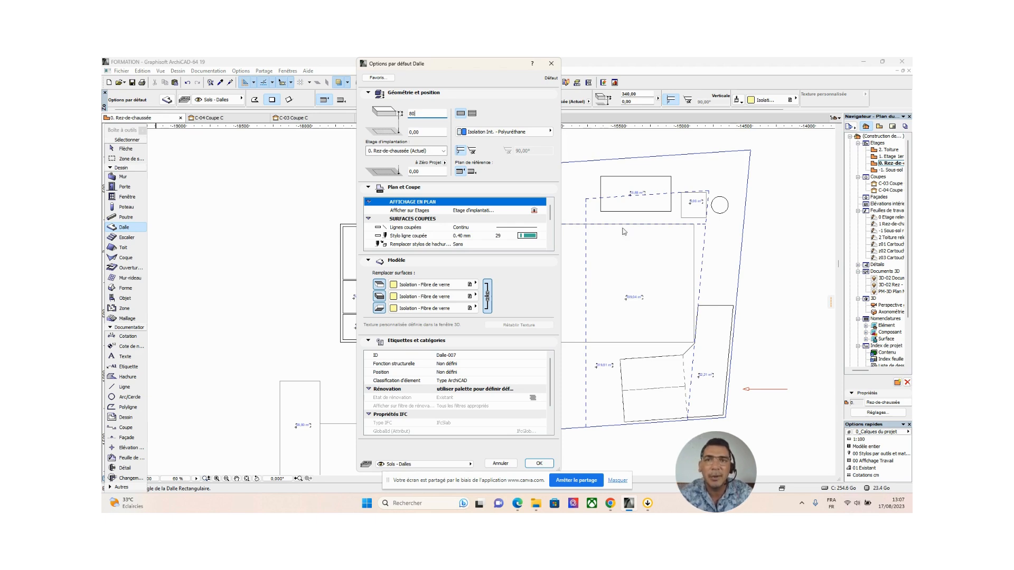
{"action": "type", "text": ",00"}
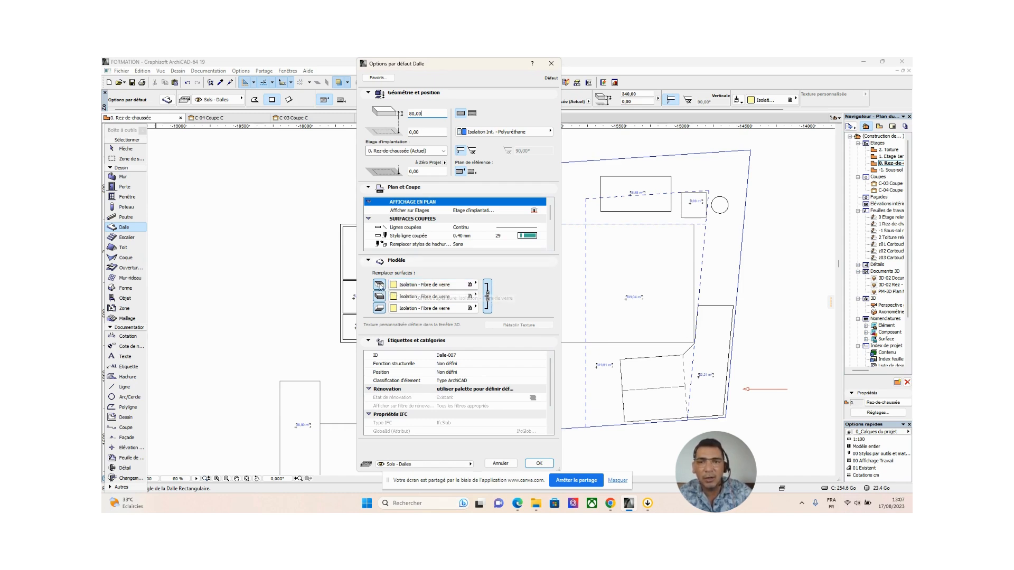
Override the slab's top surface with Carrelage - Blanc mat 15x15 and unlink the three surface overrides
{"action": "left_click", "coordinate": [422, 286]}
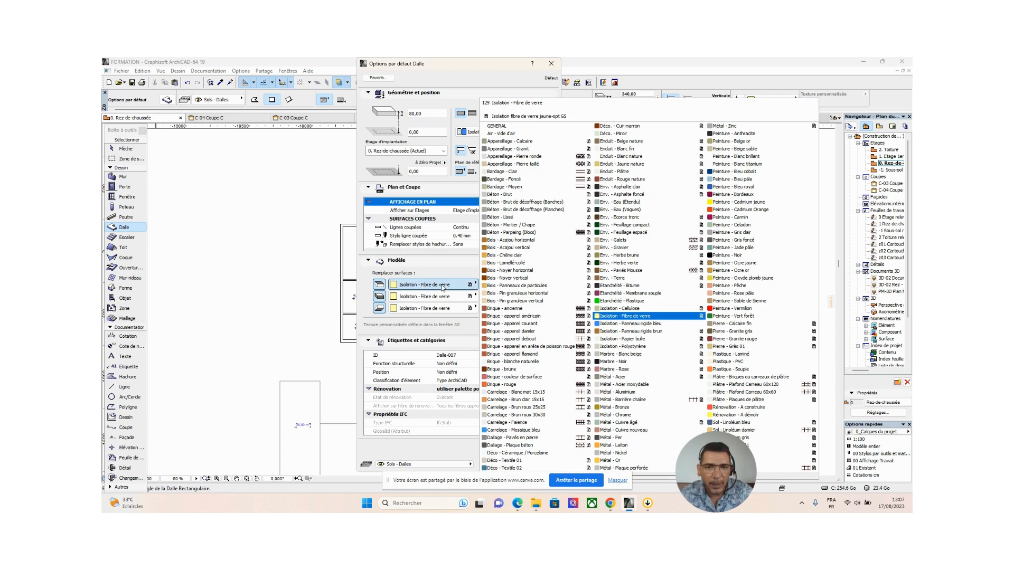
{"action": "left_click", "coordinate": [517, 397]}
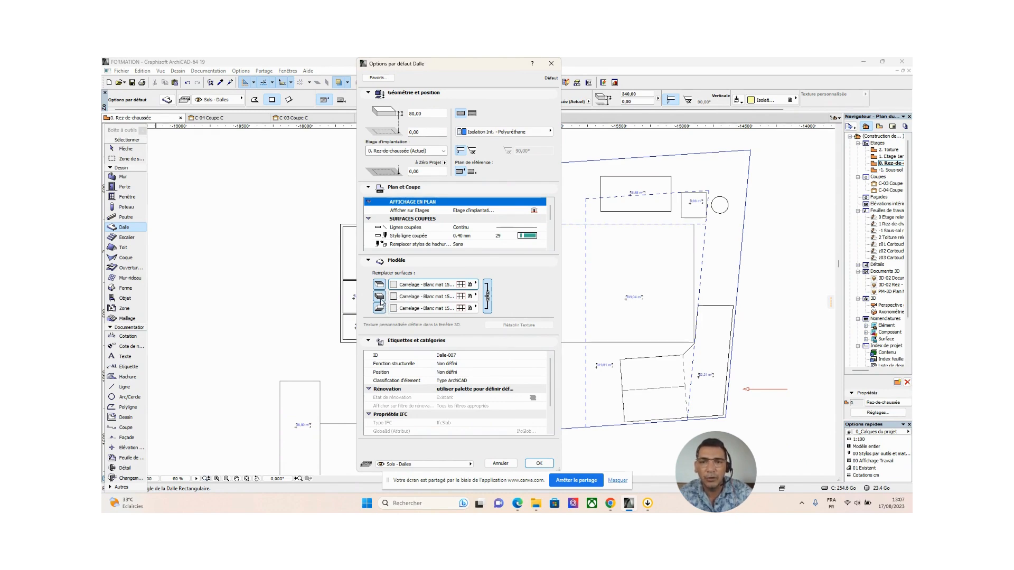
{"action": "left_click", "coordinate": [488, 295]}
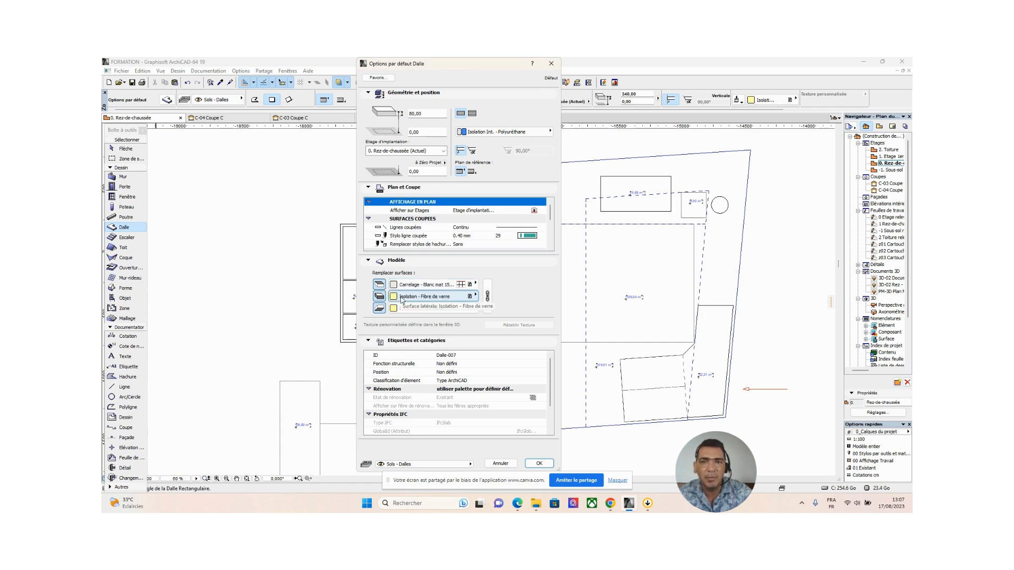
Set the slab's side surface to Etanchéité - Bitume and its underside to Béton - Brut, and accept the slab settings
{"action": "left_click", "coordinate": [402, 297]}
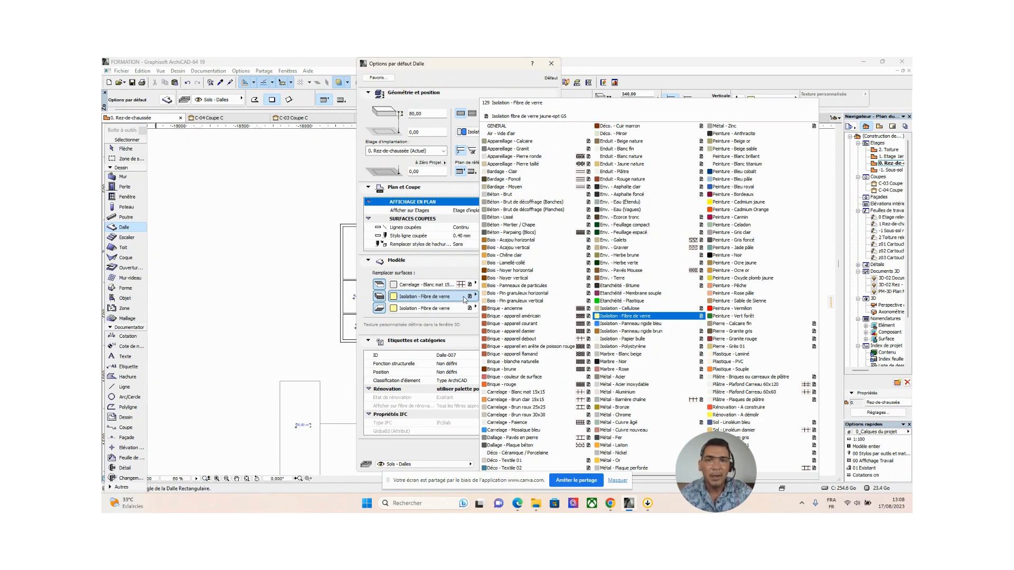
{"action": "left_click", "coordinate": [615, 286]}
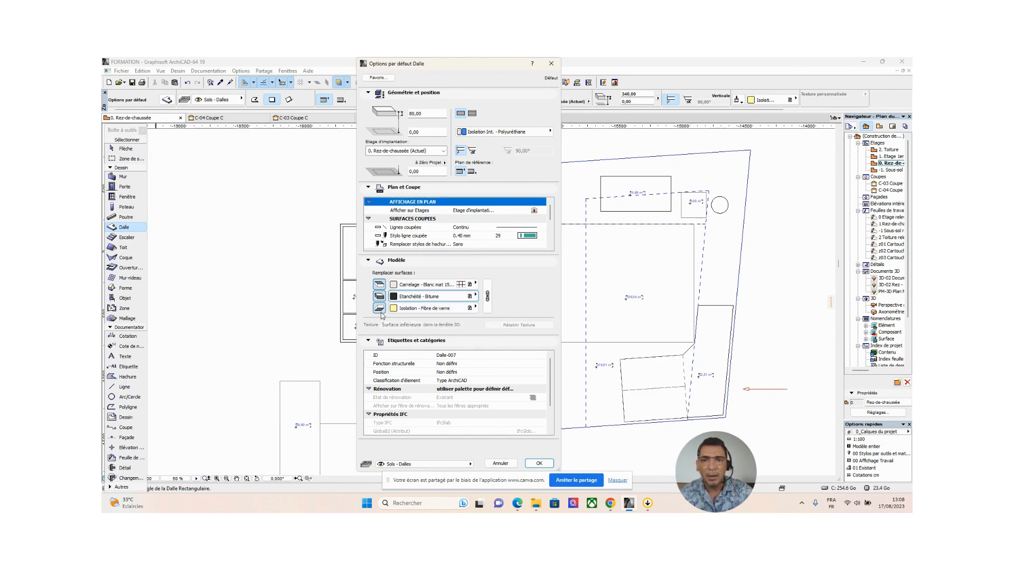
{"action": "left_click", "coordinate": [420, 312]}
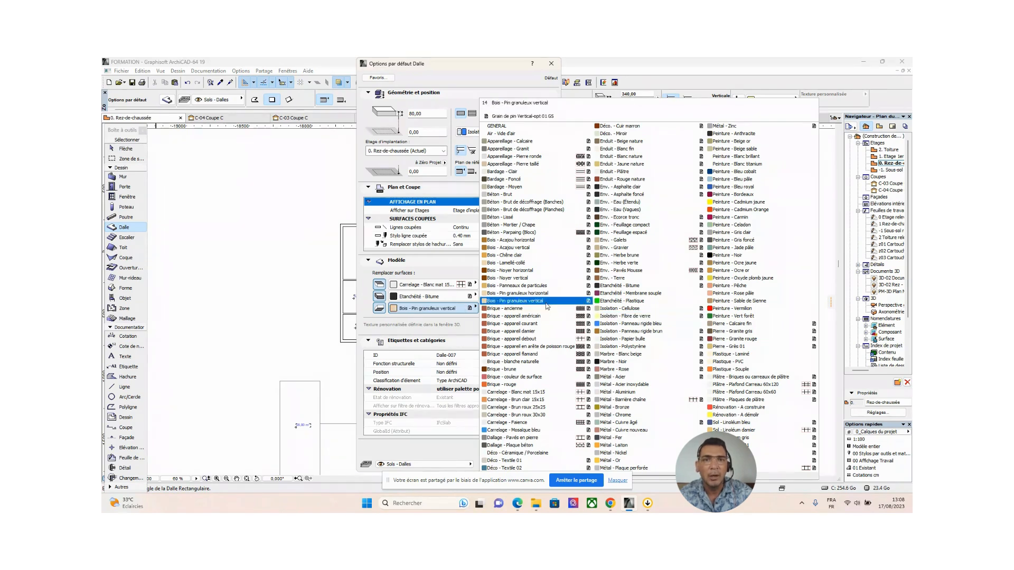
{"action": "left_click", "coordinate": [510, 197]}
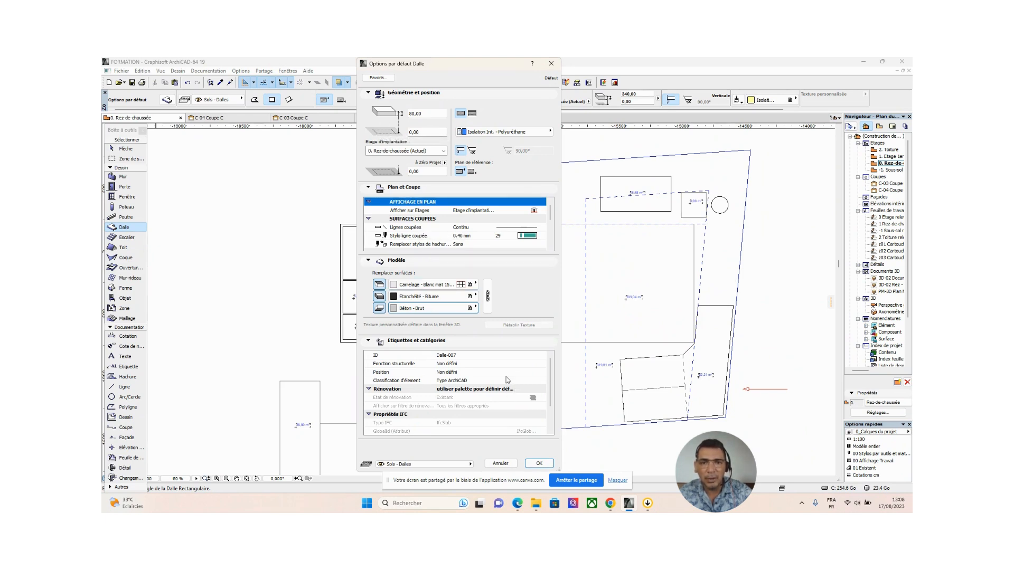
{"action": "left_click_drag", "start_coordinate": [484, 65], "coordinate": [464, 65]}
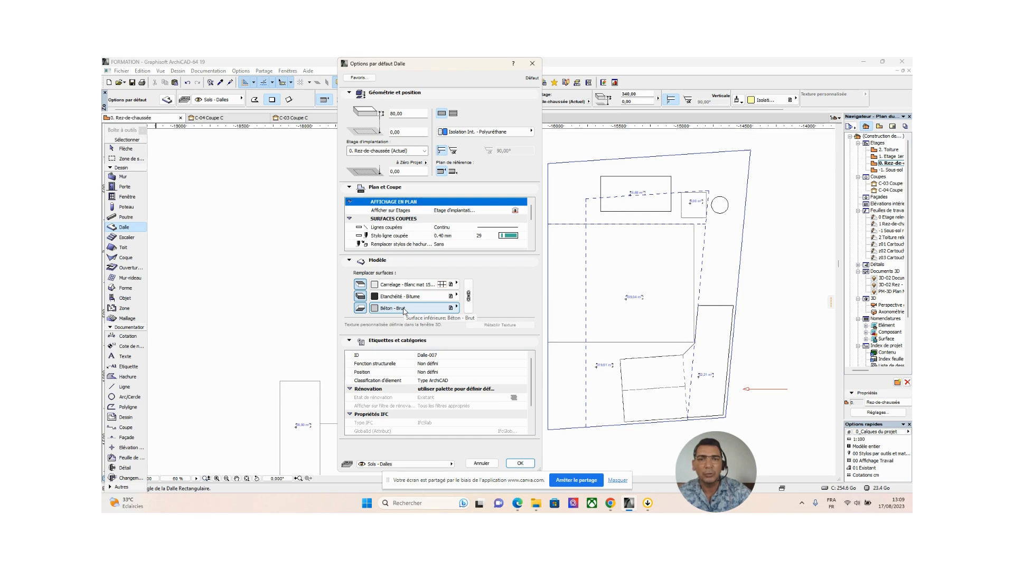
{"action": "left_click", "coordinate": [520, 463]}
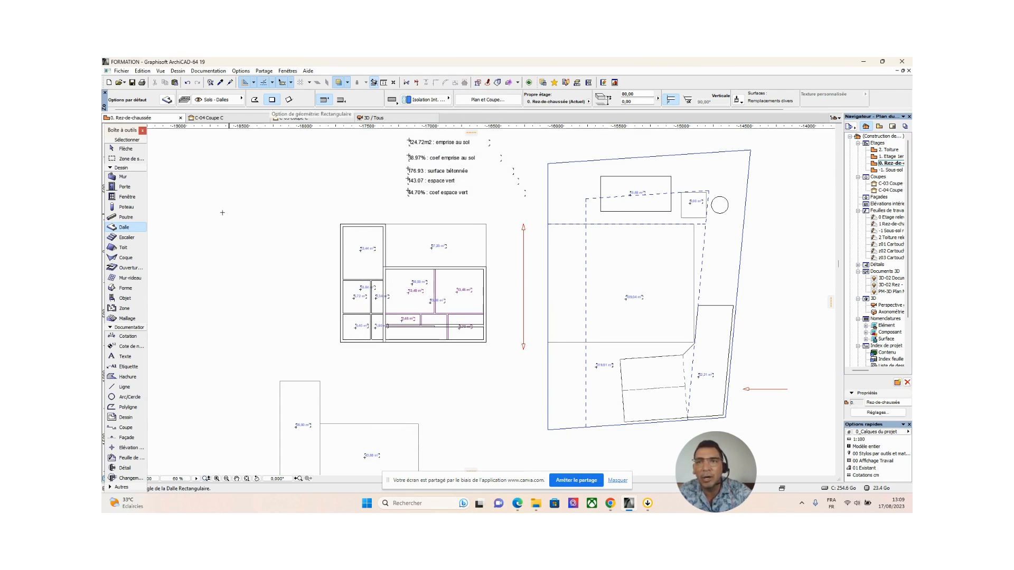
Draw a polygonal slab following the outer wall corners of the L-shaped house, leaving out the adjoining rectangular fill
{"action": "left_click", "coordinate": [200, 196]}
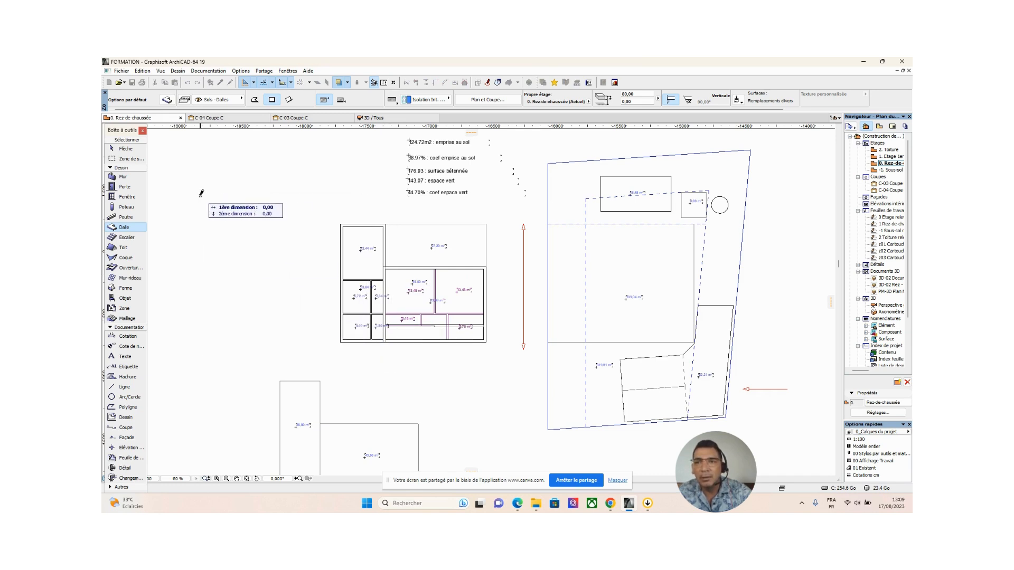
{"action": "key", "text": "Escape"}
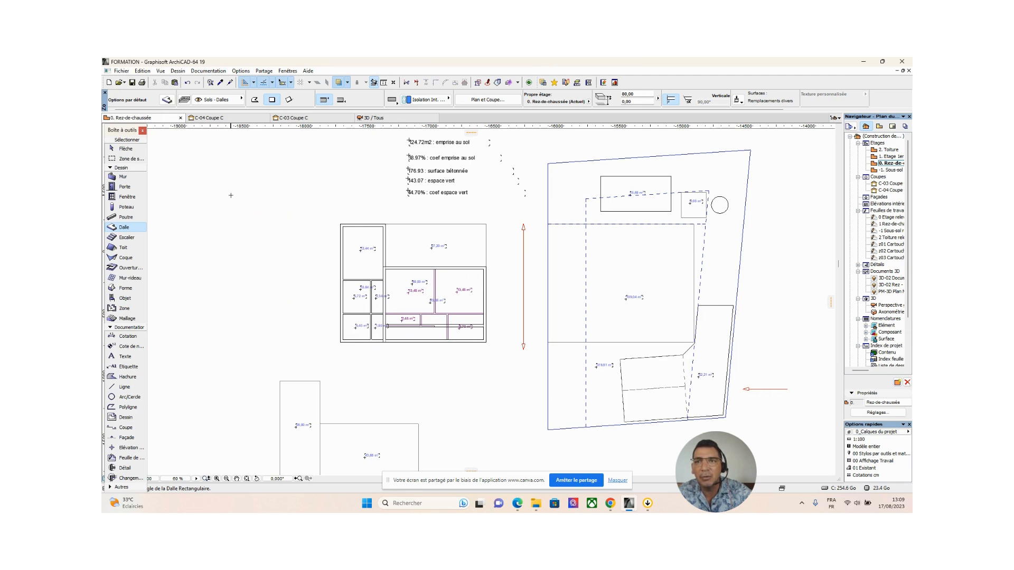
{"action": "left_click", "coordinate": [255, 100]}
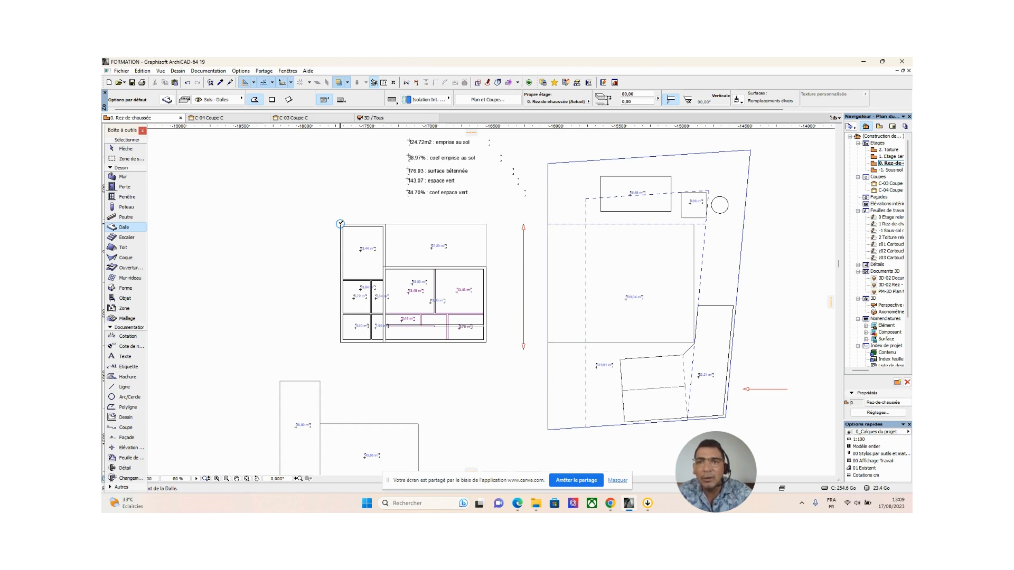
{"action": "scroll", "coordinate": [340, 223], "scroll_direction": "up", "scroll_amount": 4}
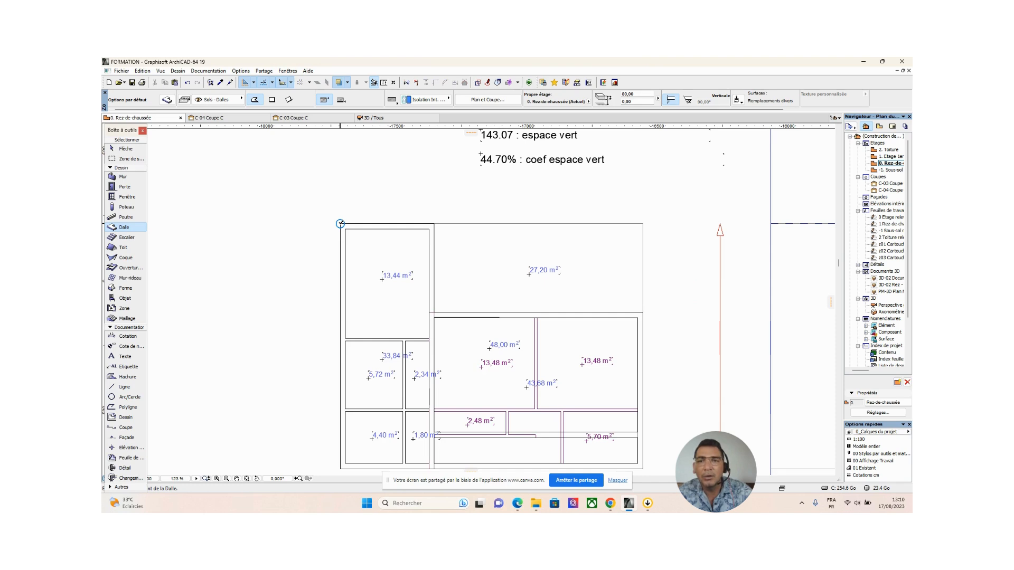
{"action": "left_click", "coordinate": [341, 224]}
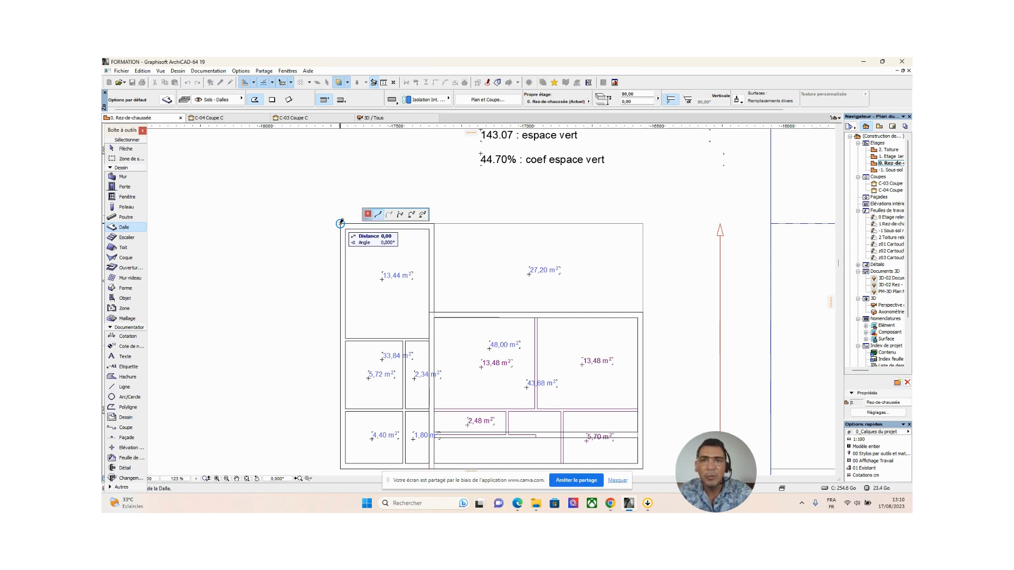
{"action": "middle_click_drag", "start_coordinate": [341, 224], "coordinate": [309, 186]}
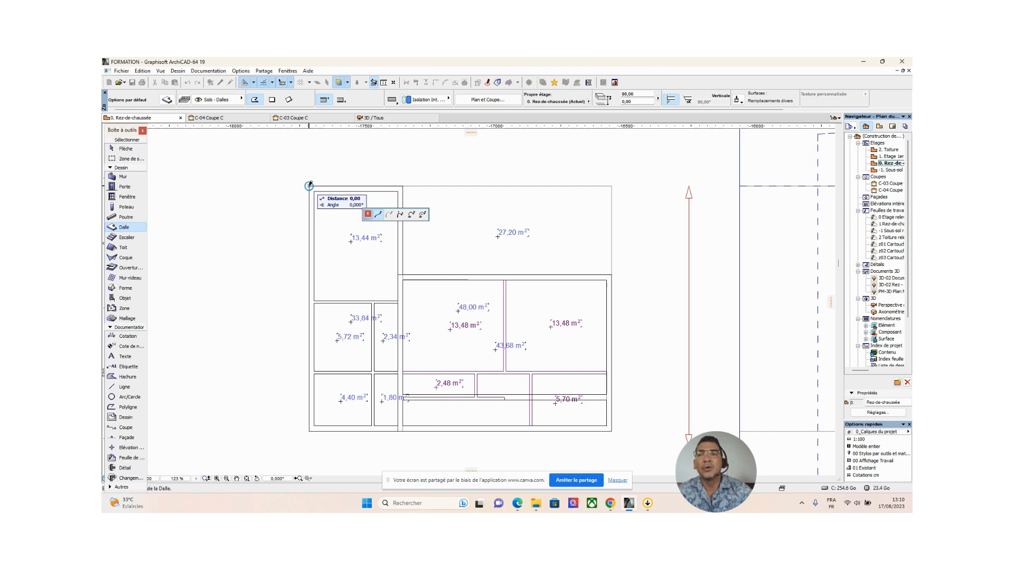
{"action": "left_click", "coordinate": [403, 185]}
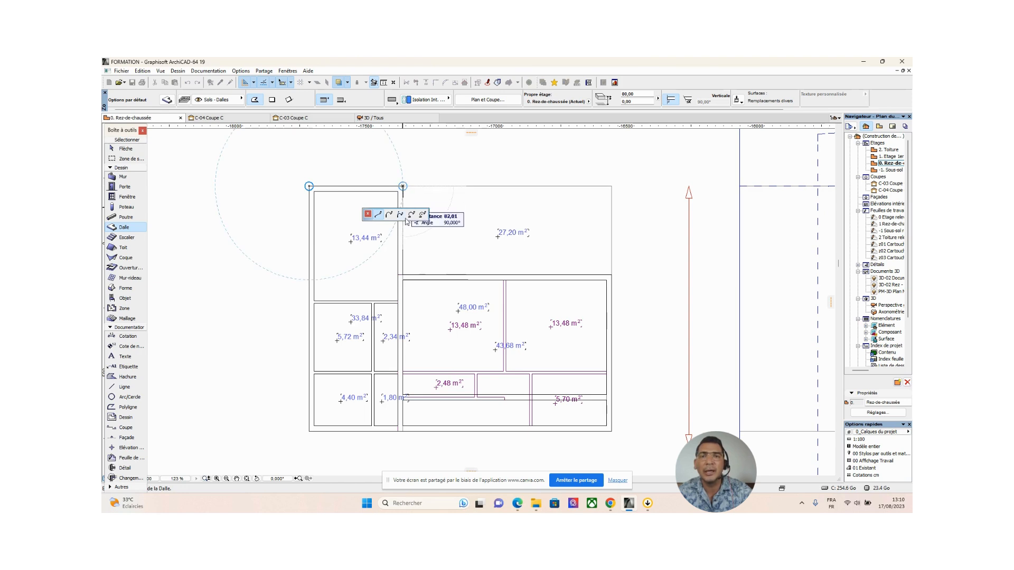
{"action": "left_click", "coordinate": [404, 273]}
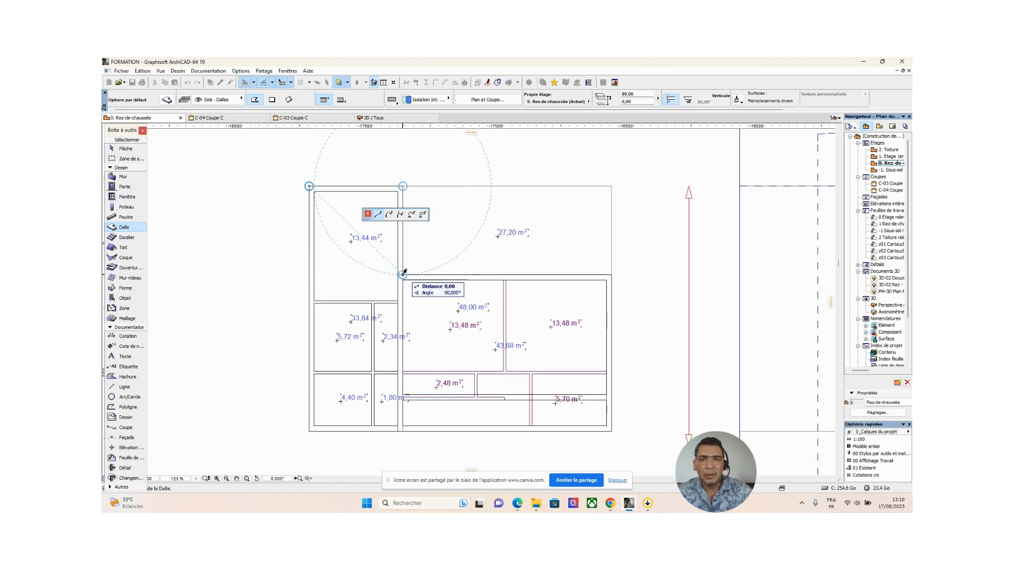
{"action": "left_click", "coordinate": [611, 274]}
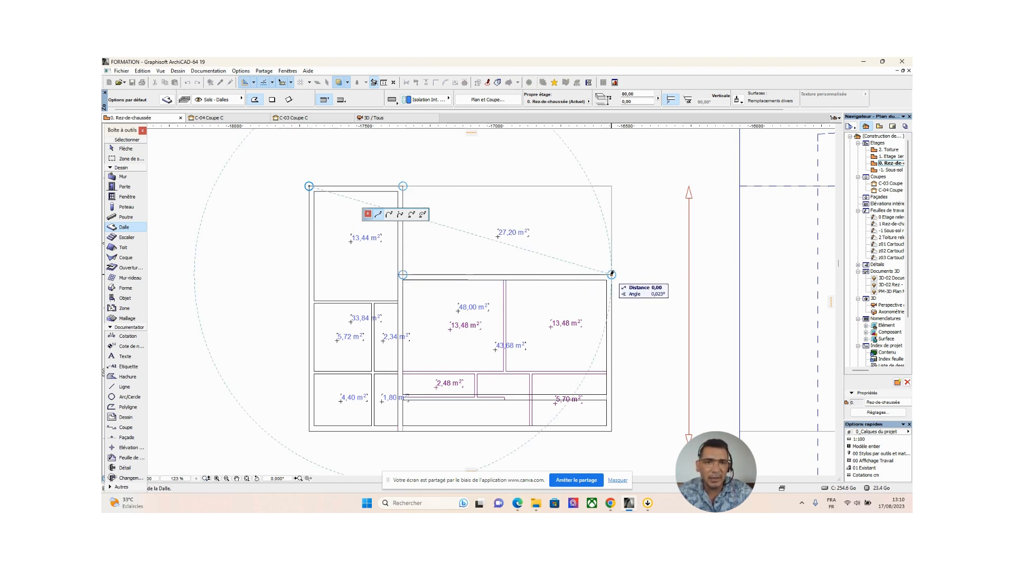
{"action": "left_click", "coordinate": [612, 432]}
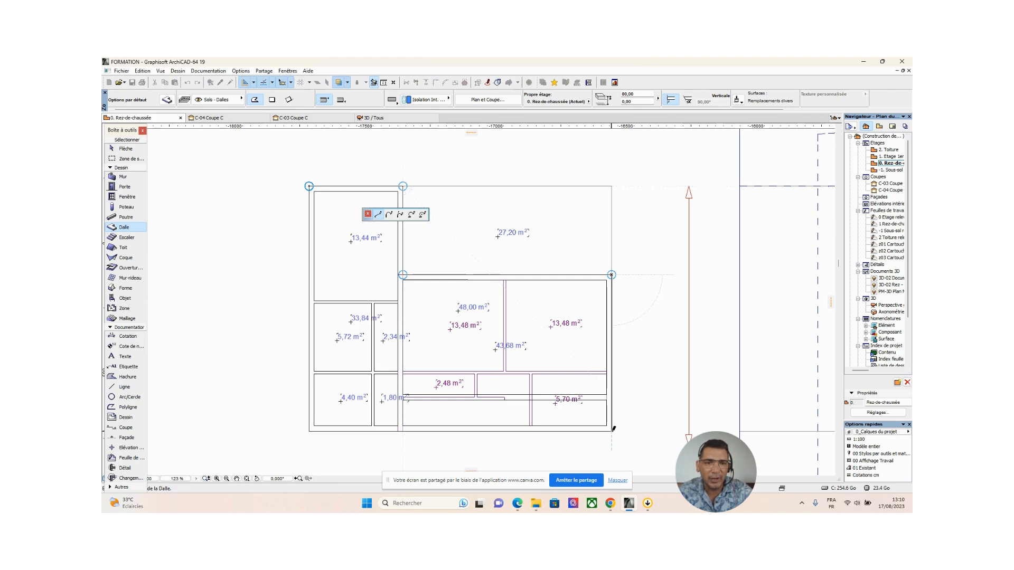
{"action": "left_click", "coordinate": [309, 431]}
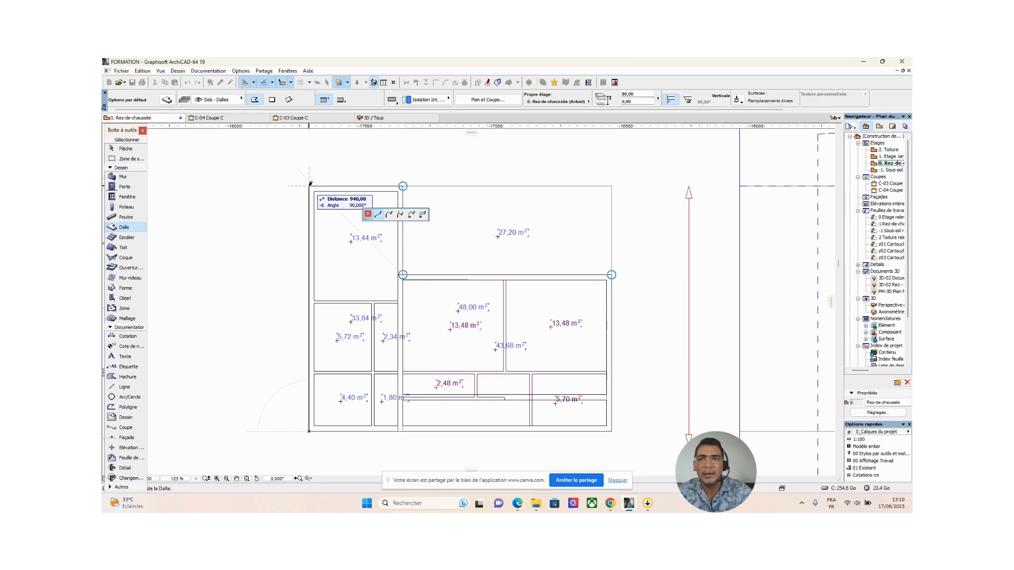
{"action": "left_click", "coordinate": [310, 184]}
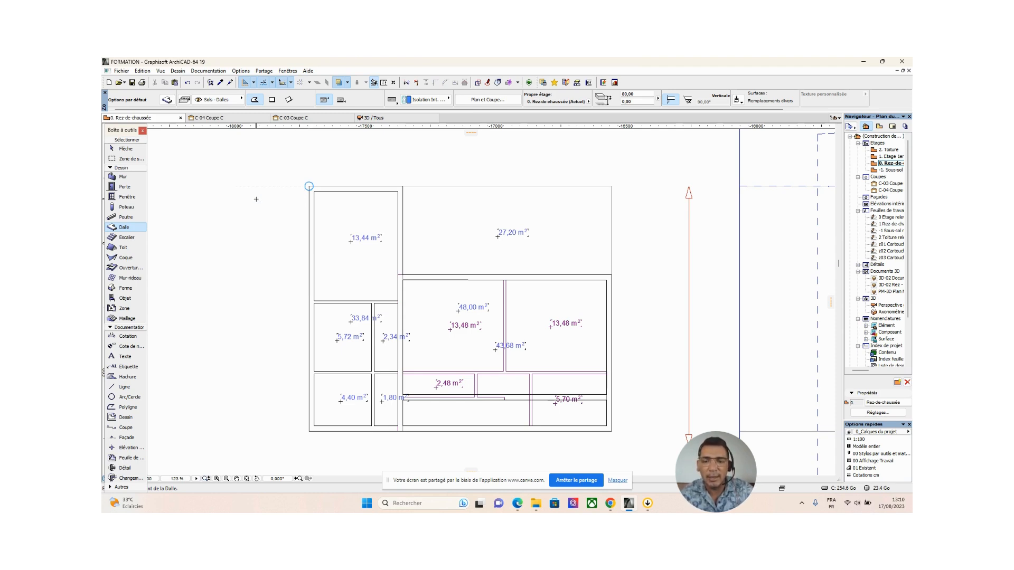
Examine the ground-floor slab's side beneath the house in 3D and select the slab
{"action": "left_click", "coordinate": [386, 119]}
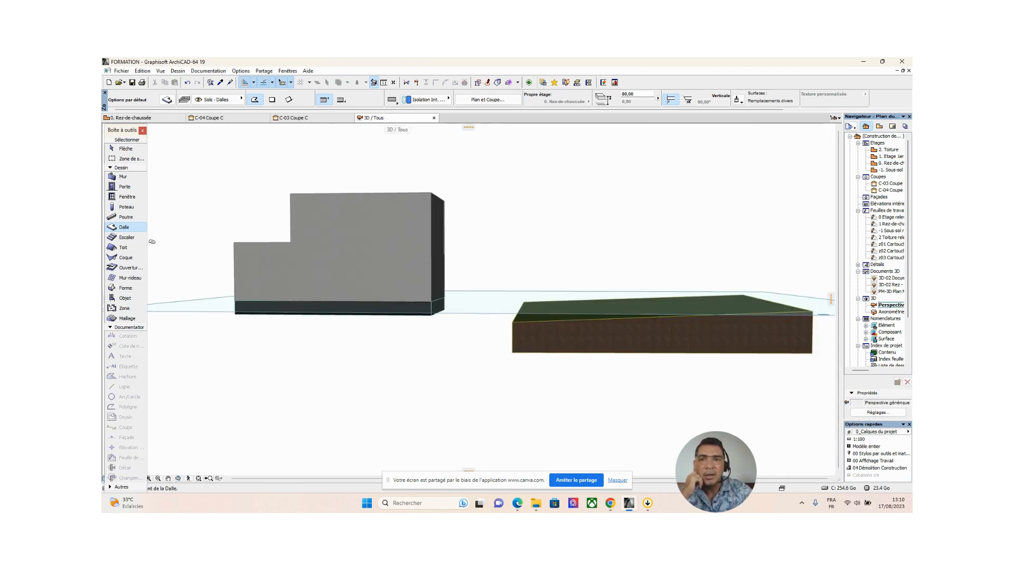
{"action": "left_click", "coordinate": [119, 149]}
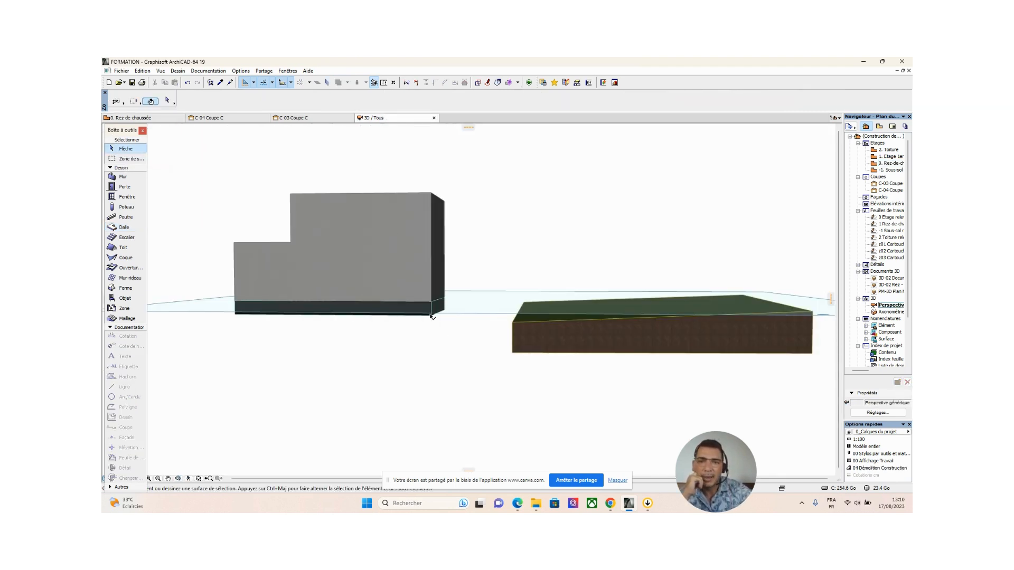
{"action": "left_click", "coordinate": [430, 312]}
{"action": "middle_click_drag", "start_coordinate": [317, 367], "coordinate": [346, 342]}
{"action": "left_click", "coordinate": [361, 244]}
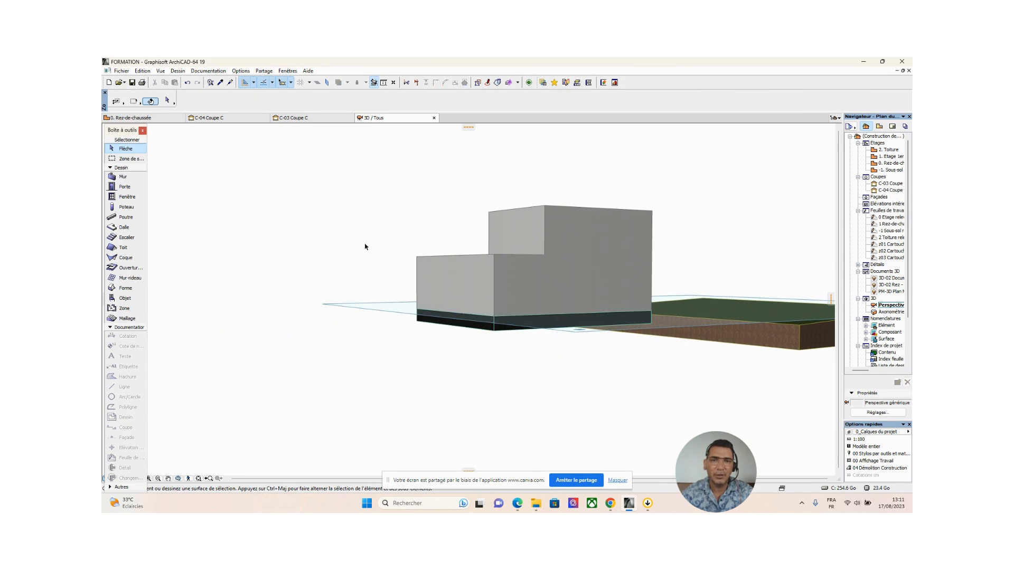
{"action": "middle_click_drag", "start_coordinate": [523, 382], "coordinate": [416, 381], "text": "shift"}
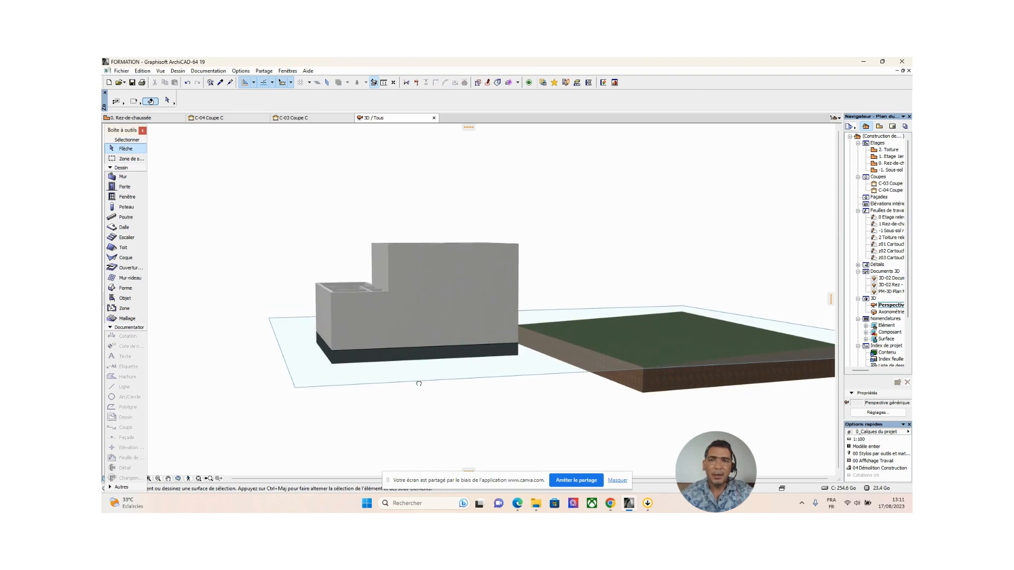
{"action": "left_click", "coordinate": [335, 365]}
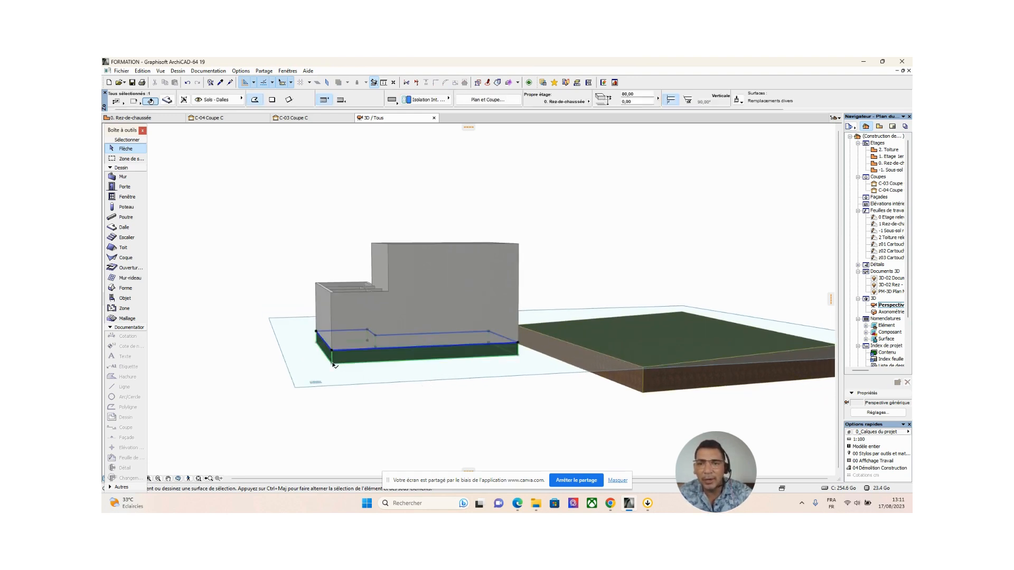
Inspect the slab's tiled floor inside the rooms and its bitumen edge from several 3D angles, and deselect it
{"action": "left_click", "coordinate": [283, 240]}
{"action": "middle_click_drag", "start_coordinate": [412, 290], "coordinate": [388, 425], "text": "shift"}
{"action": "scroll", "coordinate": [420, 248], "scroll_direction": "up", "scroll_amount": 4}
{"action": "left_click", "coordinate": [423, 247]}
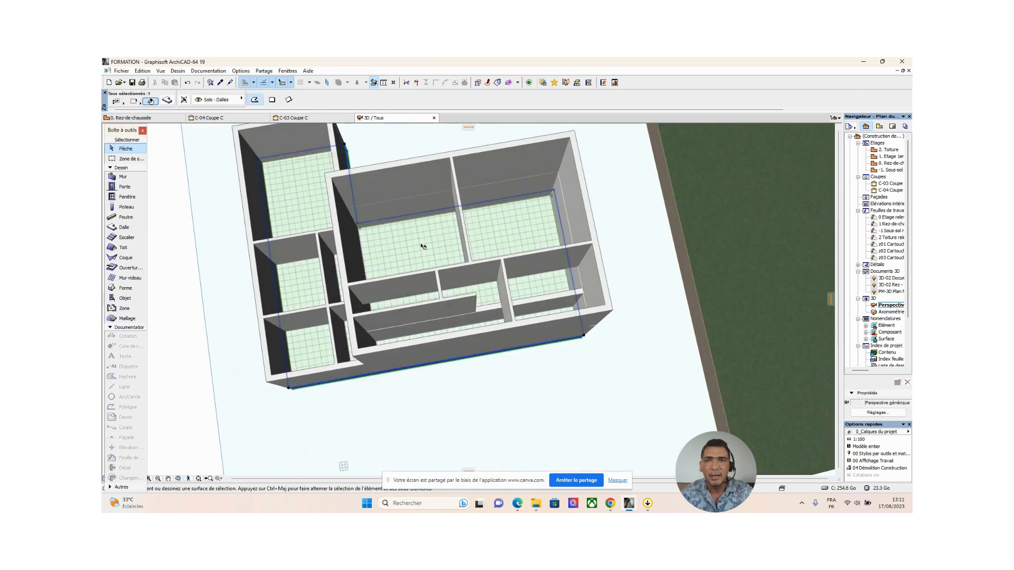
{"action": "middle_click_drag", "start_coordinate": [453, 353], "coordinate": [445, 215], "text": "shift"}
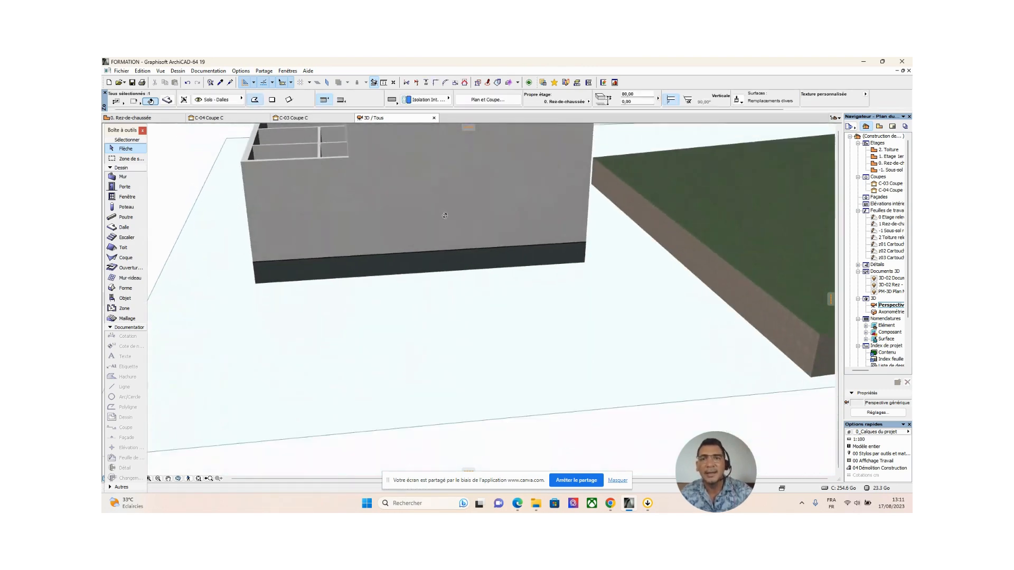
{"action": "middle_click_drag", "start_coordinate": [274, 273], "coordinate": [504, 390], "text": "shift"}
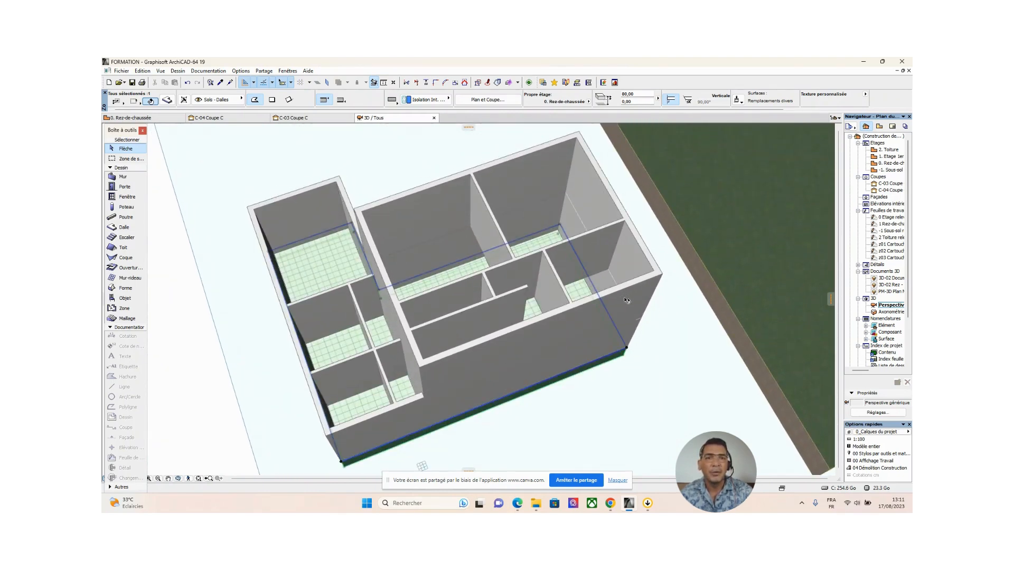
{"action": "left_click", "coordinate": [222, 217]}
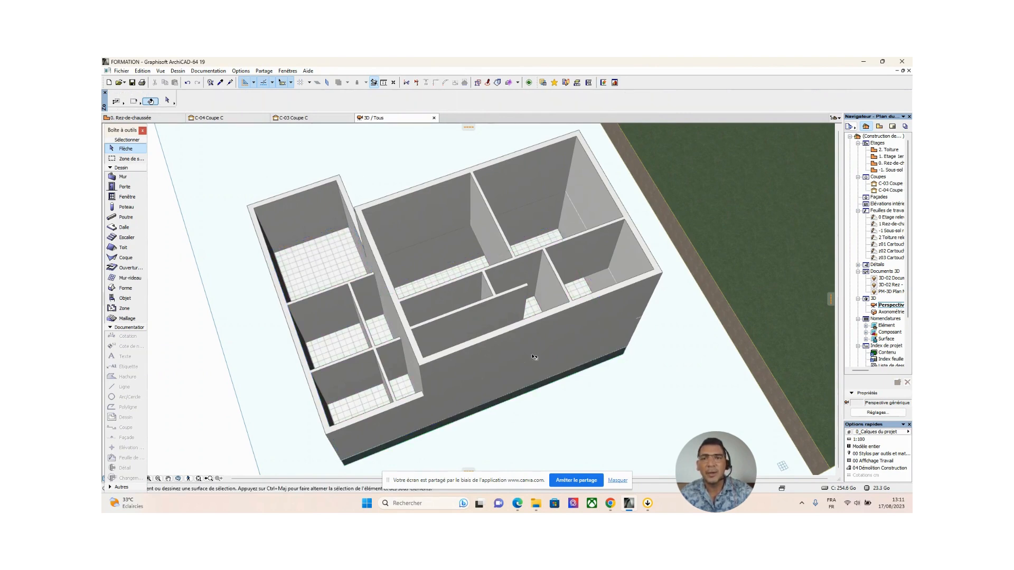
{"action": "middle_click_drag", "start_coordinate": [572, 372], "coordinate": [512, 269], "text": "shift"}
{"action": "middle_click_drag", "start_coordinate": [528, 366], "coordinate": [519, 294]}
On the first-floor plan, set the default slab thickness to 20 cm
{"action": "double_click", "coordinate": [891, 156]}
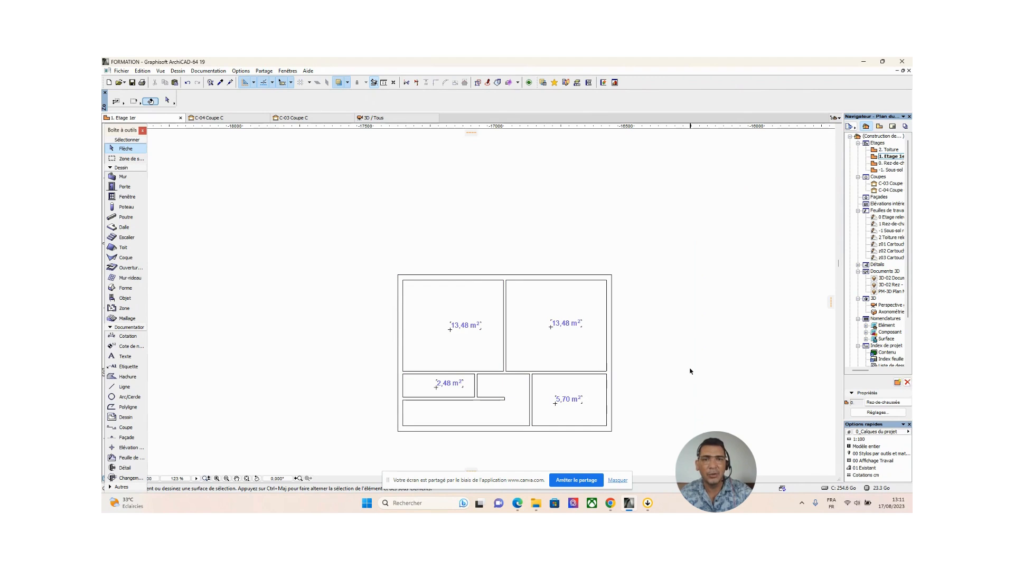
{"action": "middle_click_drag", "start_coordinate": [691, 369], "coordinate": [646, 297]}
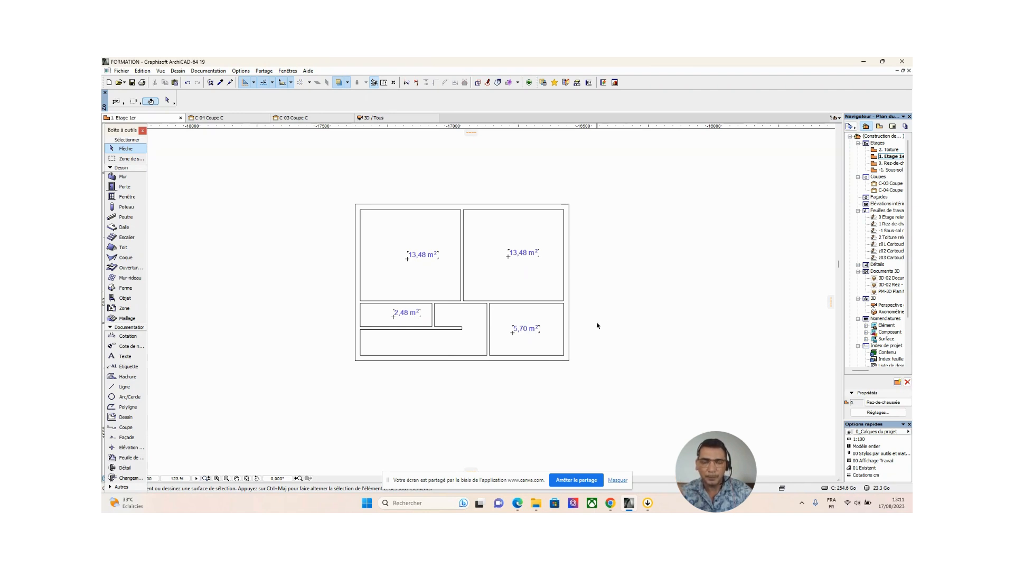
{"action": "double_click", "coordinate": [124, 227]}
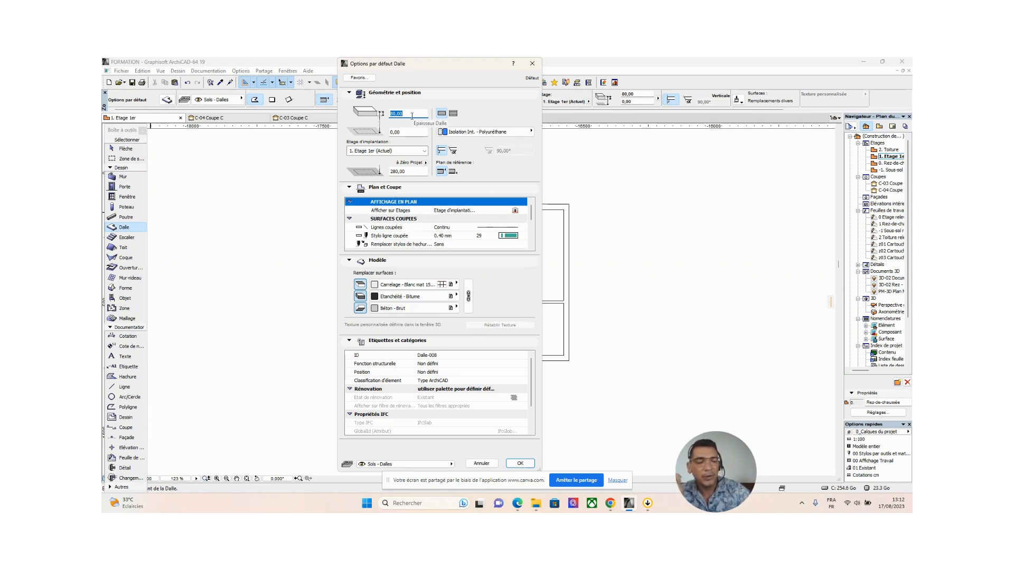
{"action": "type", "text": "20"}
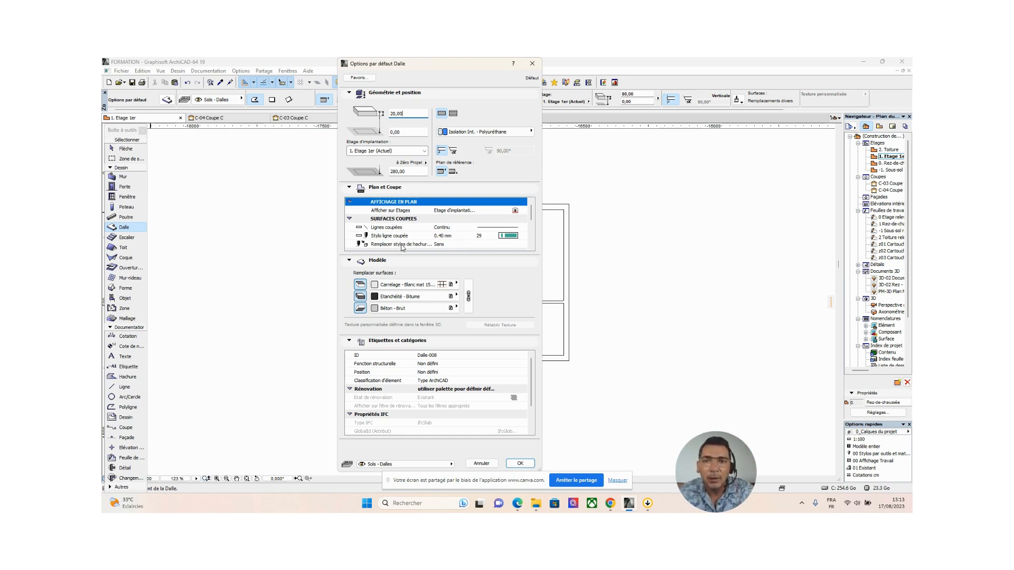
Set the default slab's side surface to Enduit - Blanc nature and its underside to Peinture - Blanc brillant, and accept the settings
{"action": "left_click", "coordinate": [403, 298]}
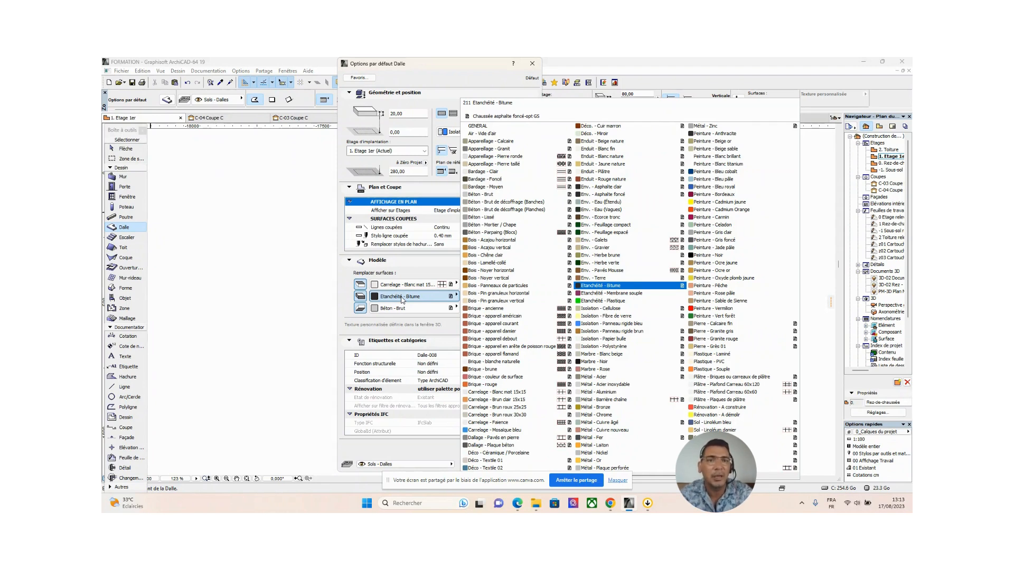
{"action": "left_click", "coordinate": [609, 157]}
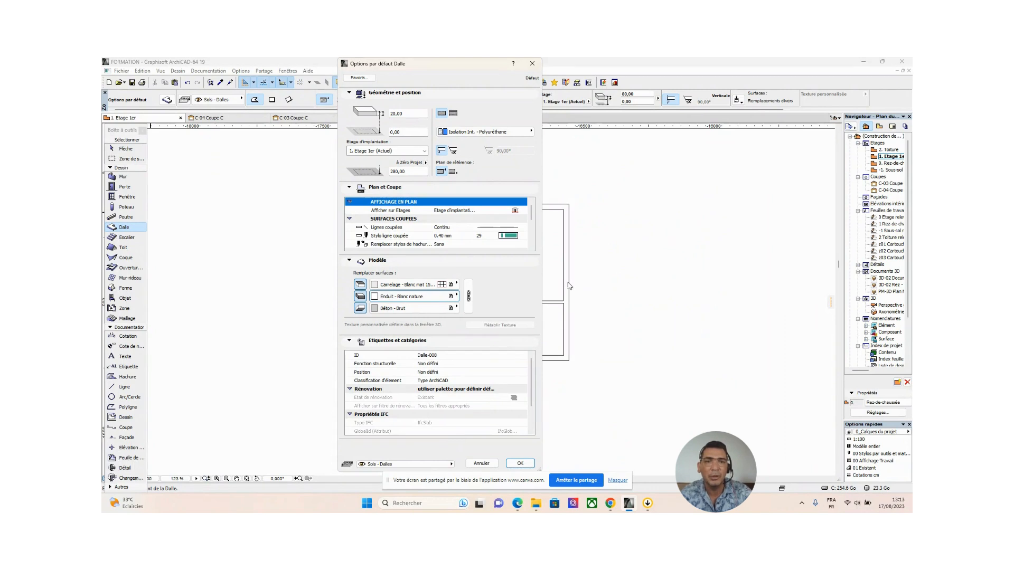
{"action": "left_click", "coordinate": [385, 313]}
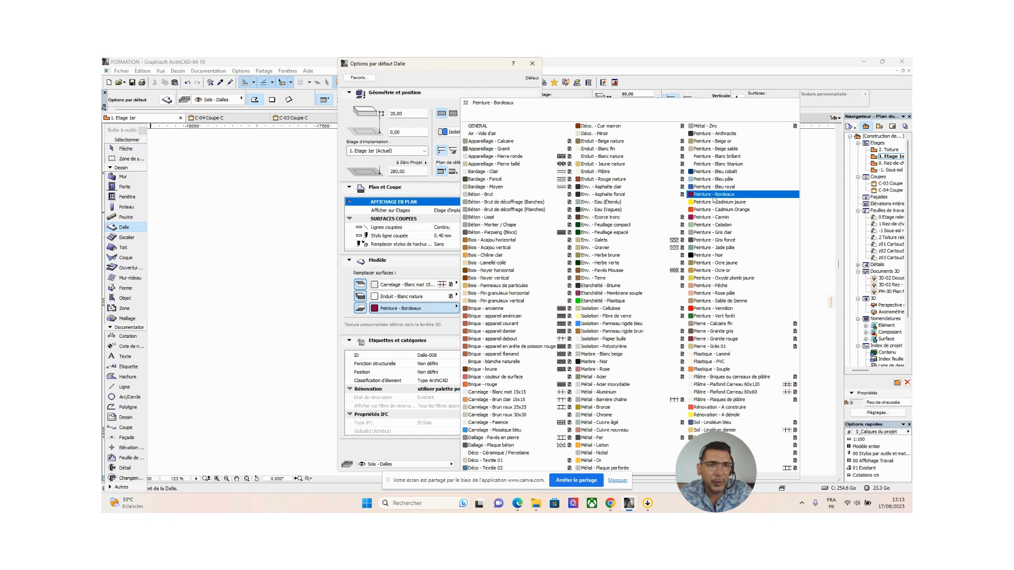
{"action": "left_click", "coordinate": [719, 159]}
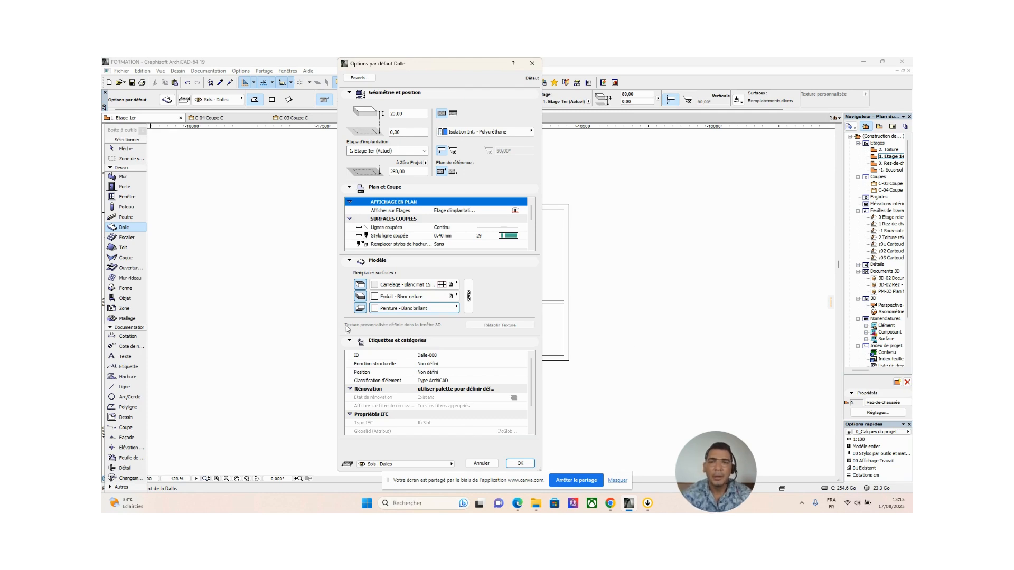
{"action": "left_click", "coordinate": [428, 311]}
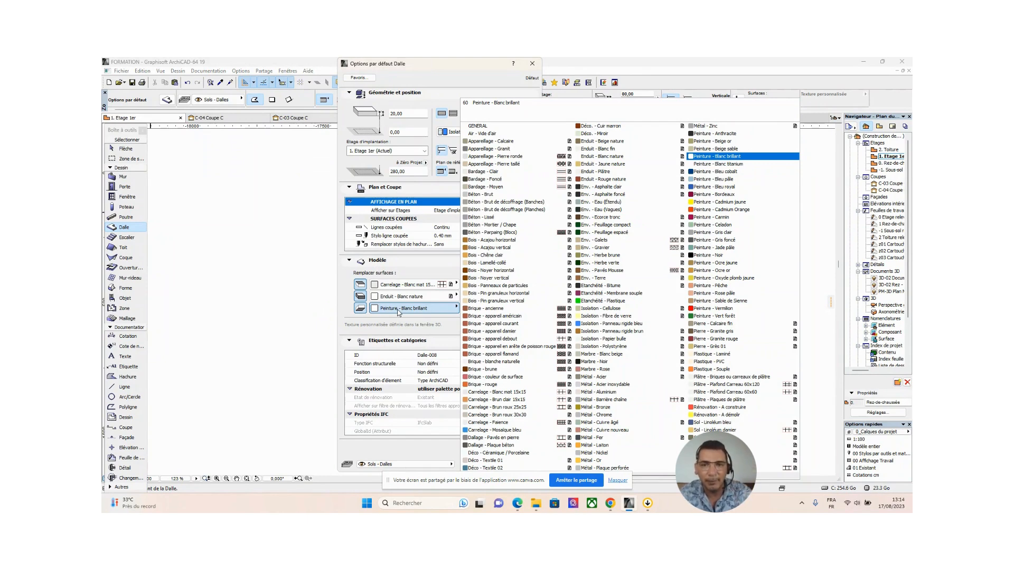
{"action": "left_click", "coordinate": [305, 332]}
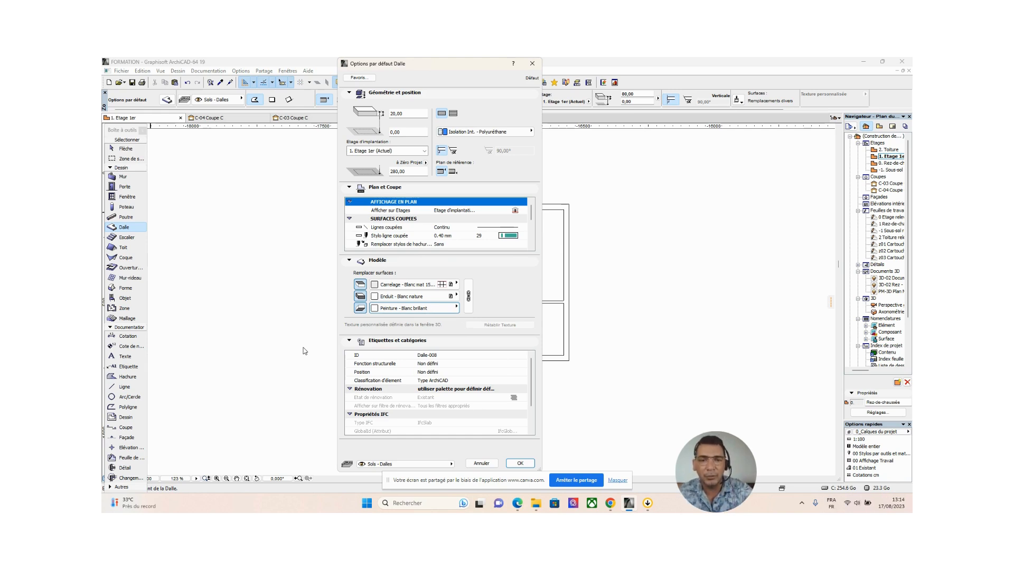
{"action": "left_click", "coordinate": [518, 464]}
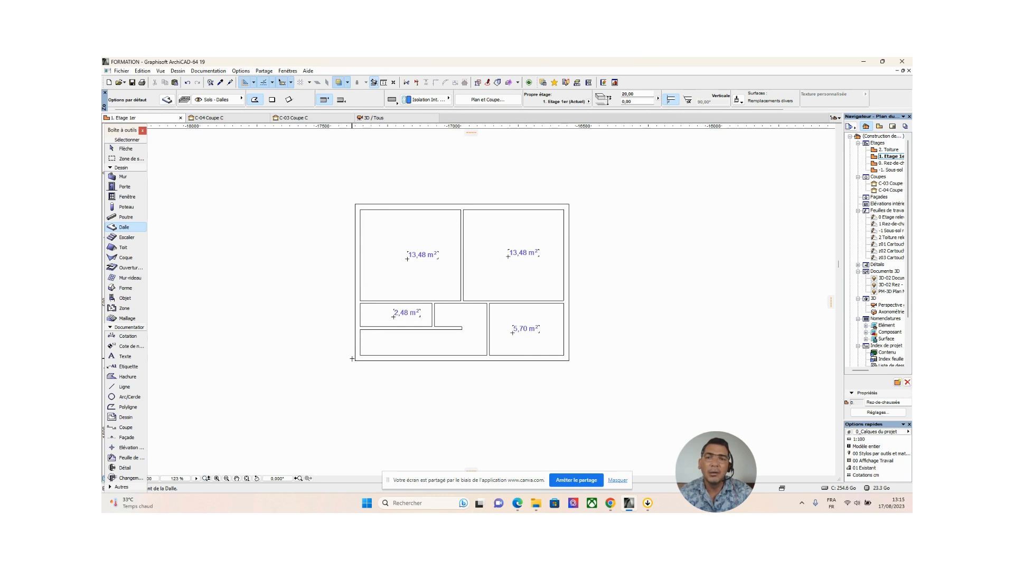
Draw a rectangular slab between opposite outer wall corners of the first floor
{"action": "left_click", "coordinate": [273, 102]}
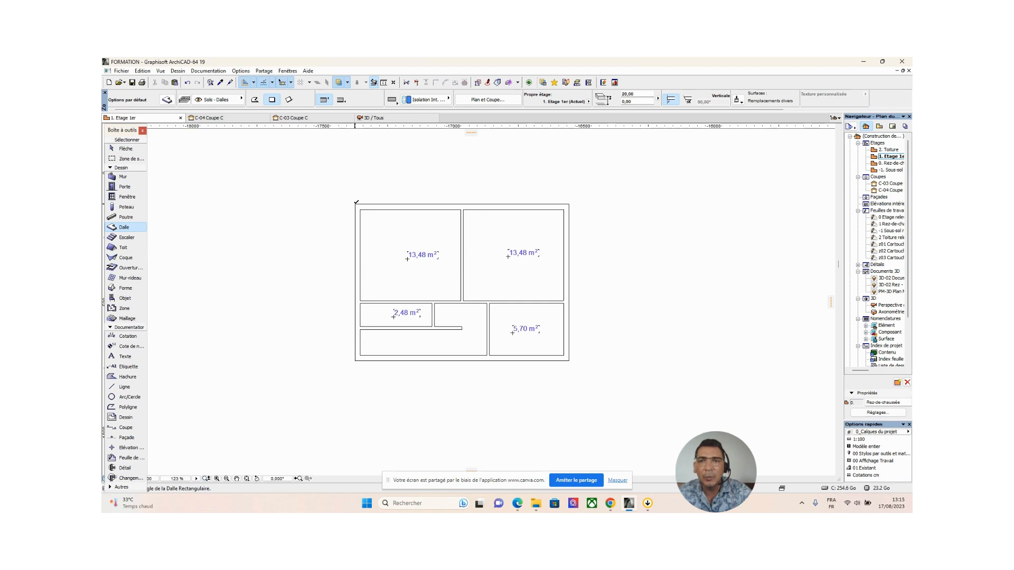
{"action": "left_click", "coordinate": [356, 204]}
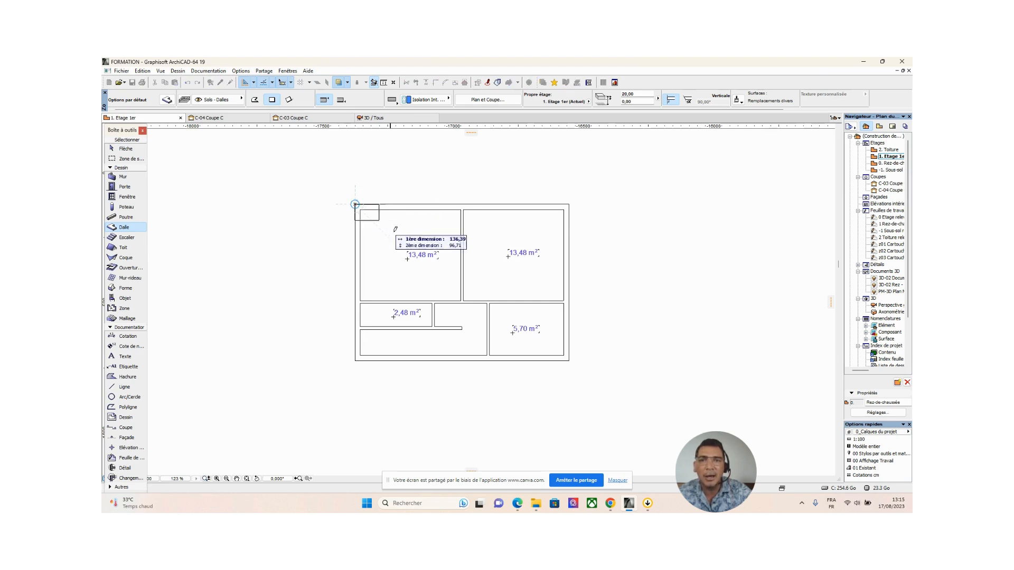
{"action": "left_click", "coordinate": [570, 357]}
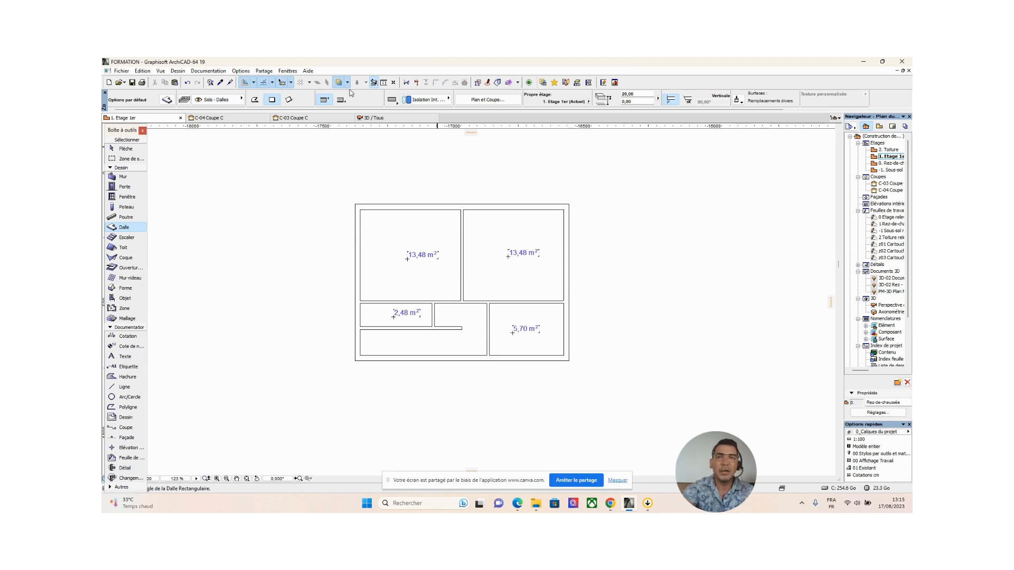
Check the new first-floor slab in 3D from above and from the sides of the house
{"action": "left_click", "coordinate": [376, 120]}
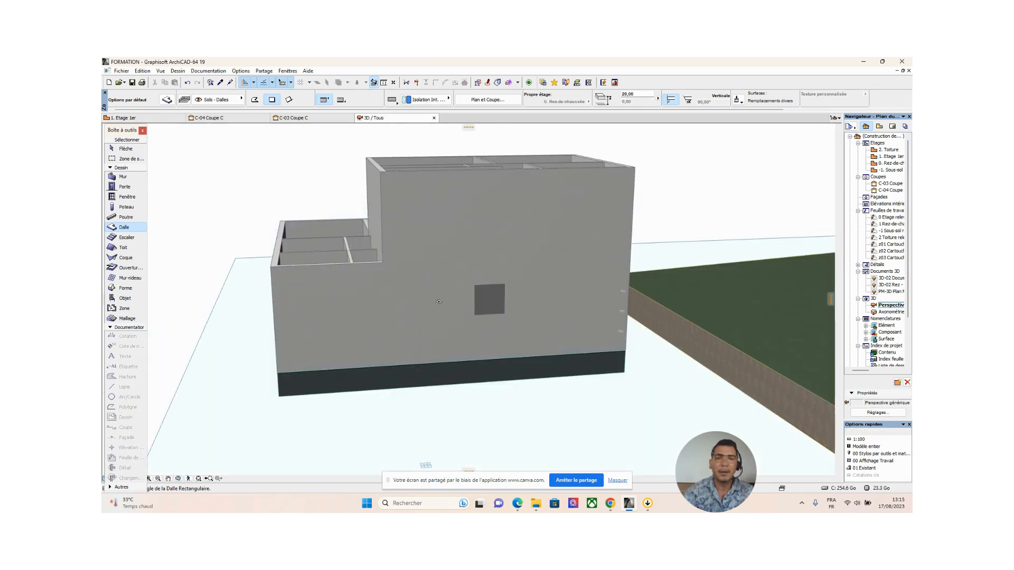
{"action": "middle_click_drag", "start_coordinate": [427, 302], "coordinate": [371, 269], "text": "shift"}
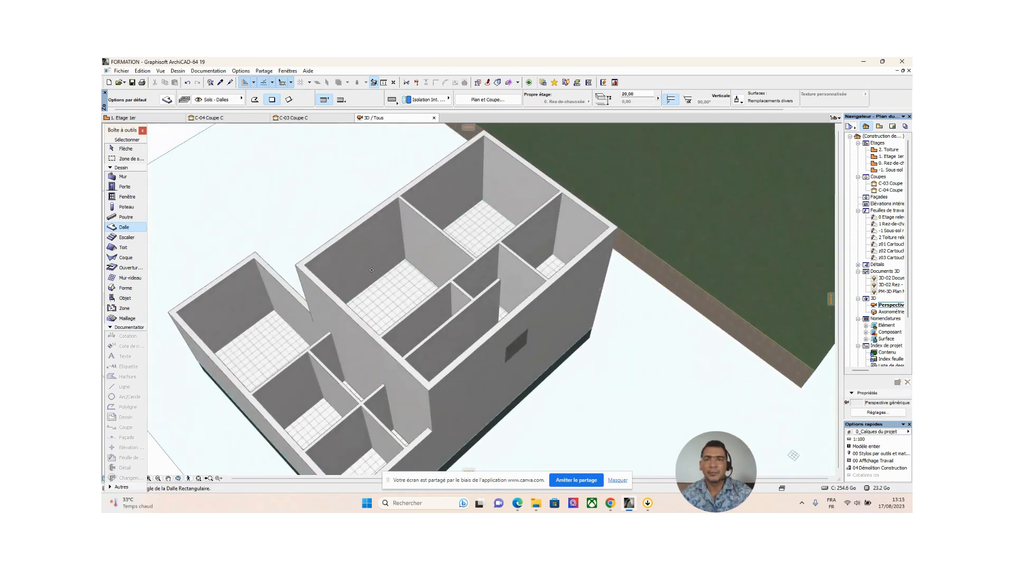
{"action": "left_click", "coordinate": [127, 149]}
{"action": "left_click", "coordinate": [489, 230]}
{"action": "middle_click_drag", "start_coordinate": [468, 270], "coordinate": [514, 330], "text": "shift"}
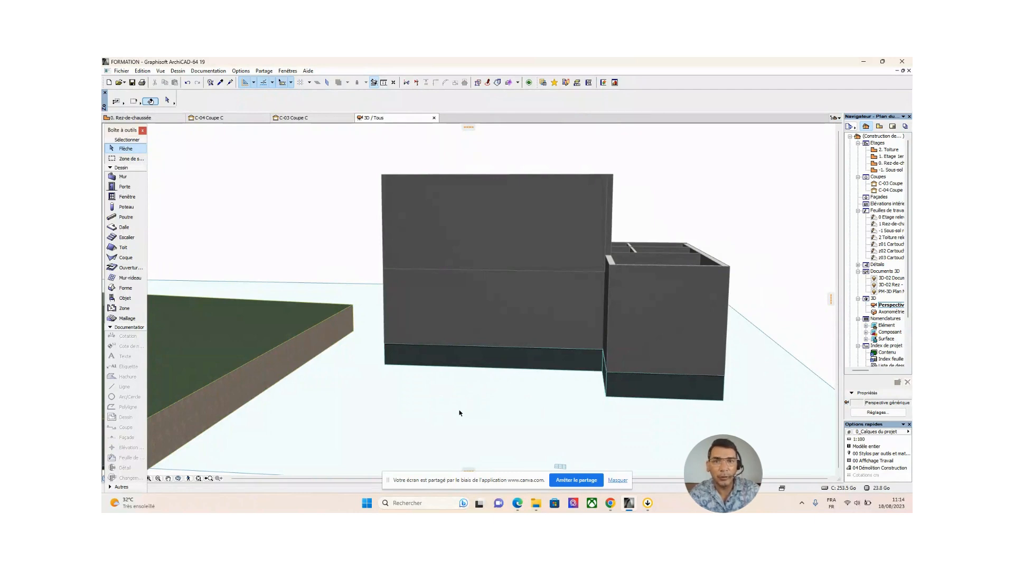
On the ground-floor plan, pick up the parameters of the L-shaped slab under the outer wall as the slab defaults
{"action": "key", "text": "F2"}
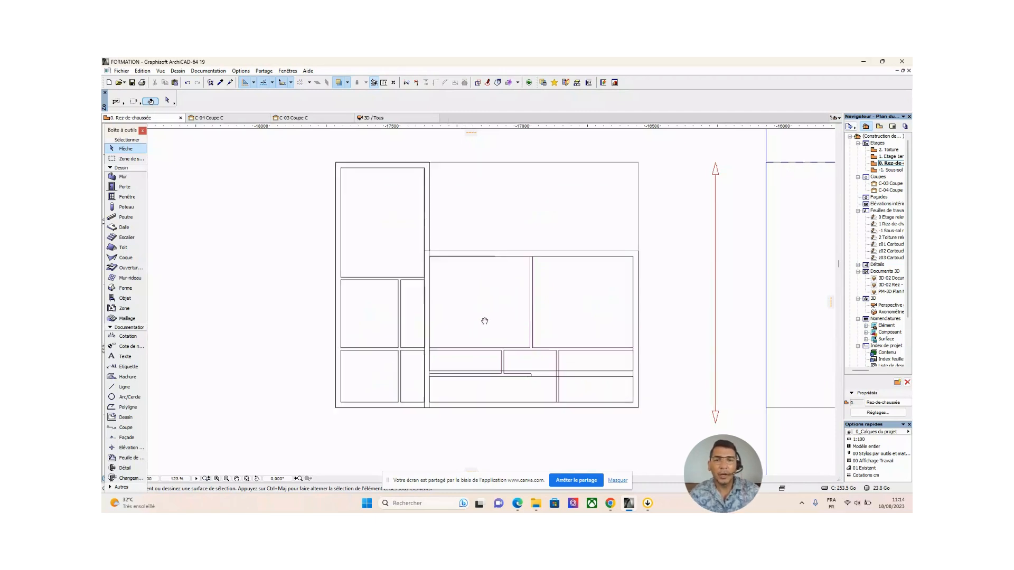
{"action": "middle_click_drag", "start_coordinate": [485, 321], "coordinate": [510, 337]}
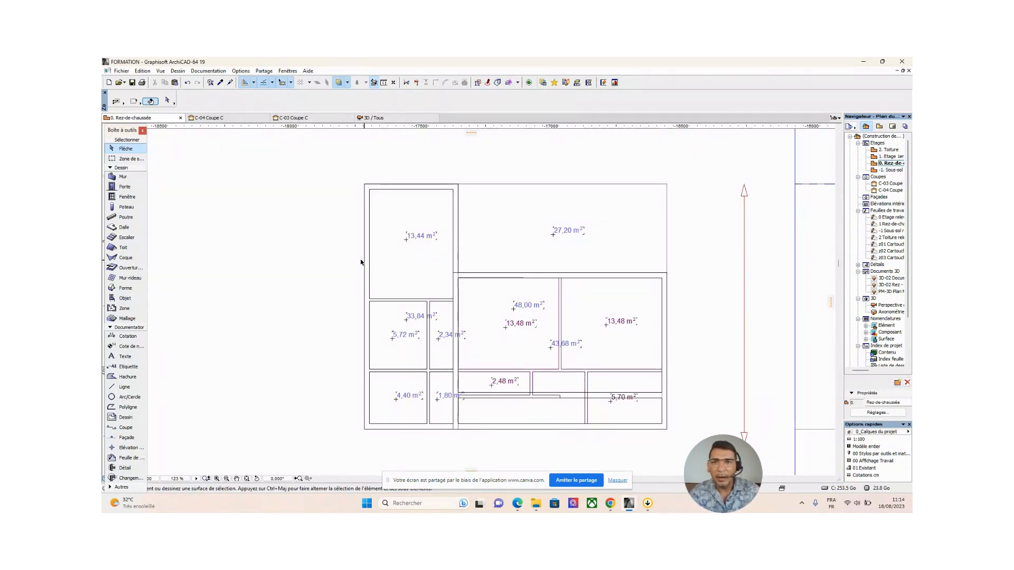
{"action": "left_click", "coordinate": [220, 83]}
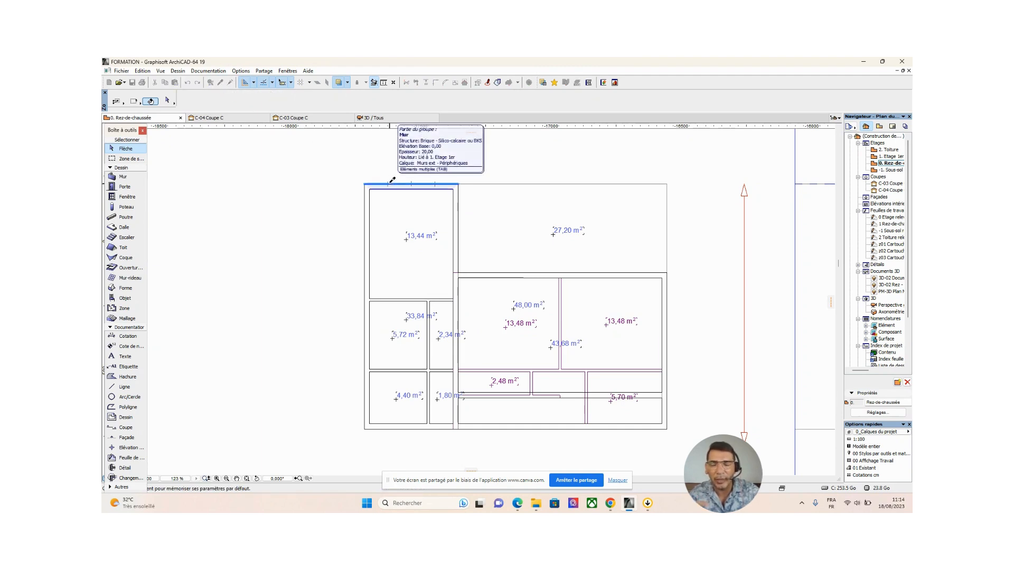
{"action": "key", "text": "Tab"}
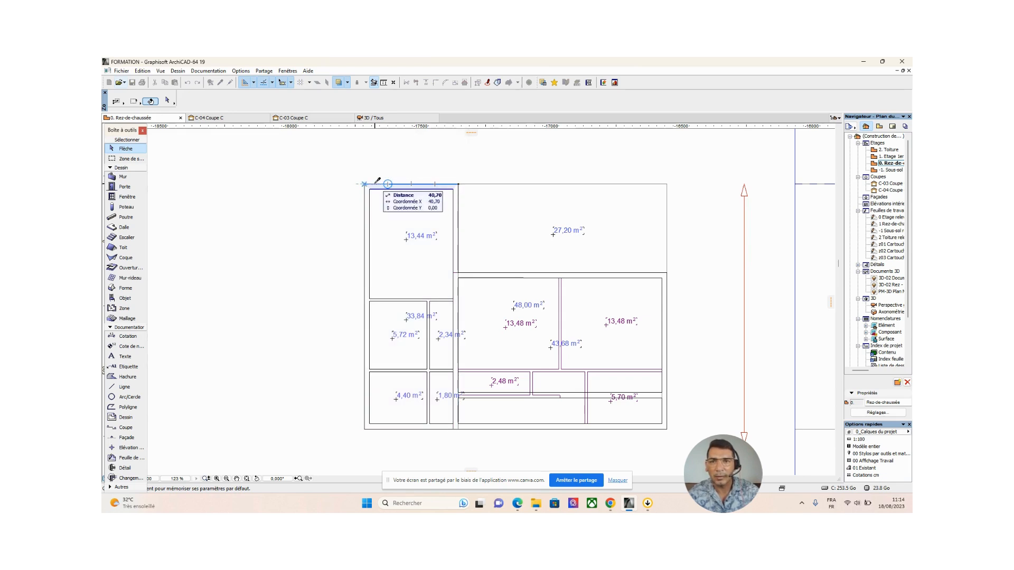
{"action": "key", "text": "Tab"}
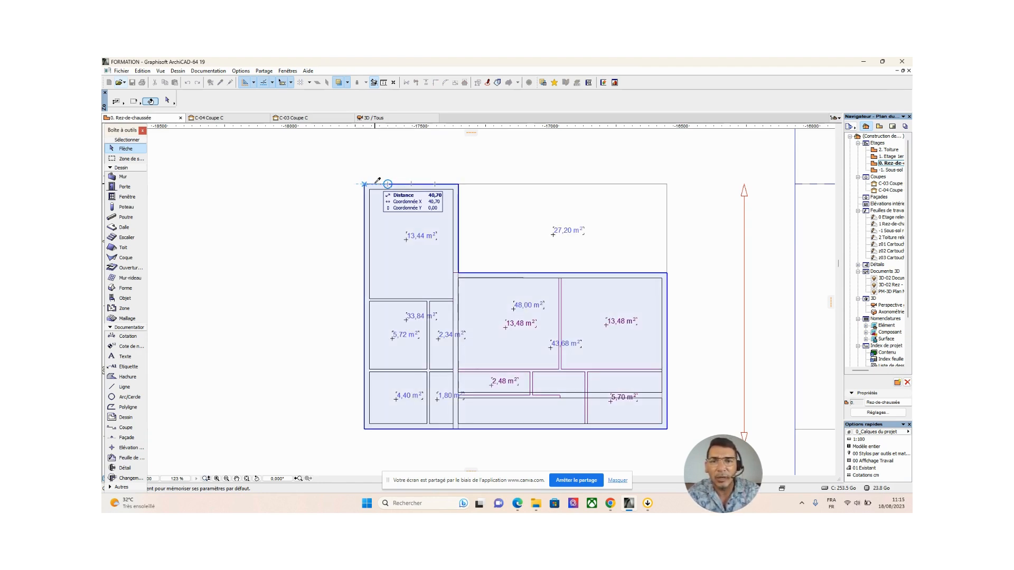
{"action": "left_click", "coordinate": [374, 184], "text": "alt"}
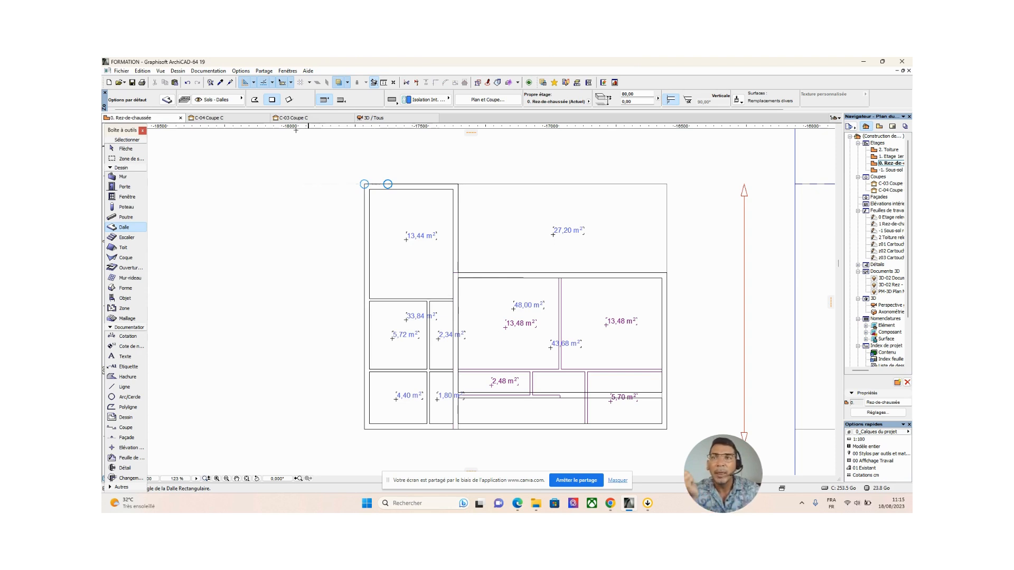
Set the default slab's top surface to Carrelage - Brun clair 15x15 and accept the settings
{"action": "left_click", "coordinate": [167, 100]}
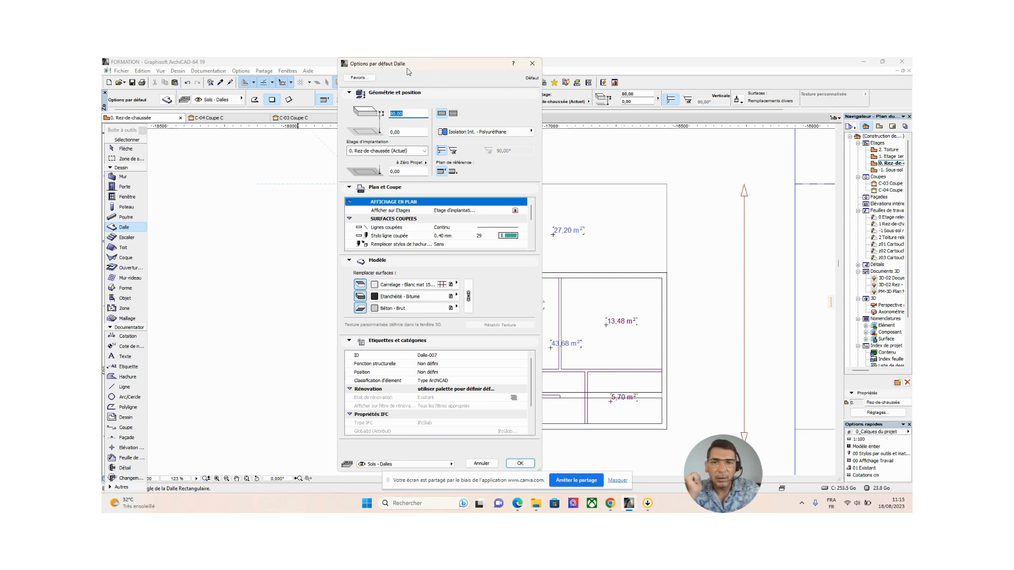
{"action": "left_click", "coordinate": [410, 286]}
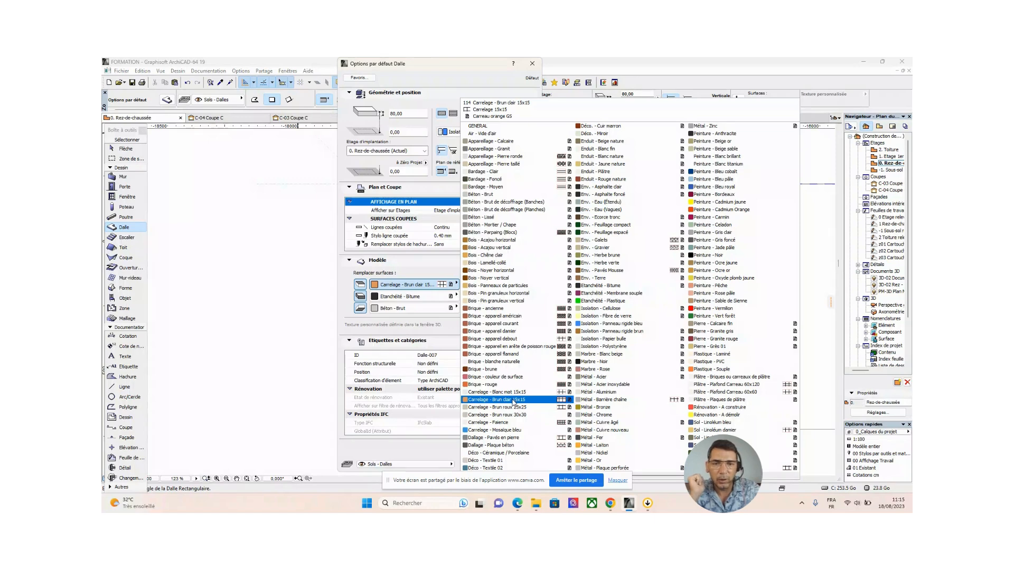
{"action": "left_click", "coordinate": [513, 400]}
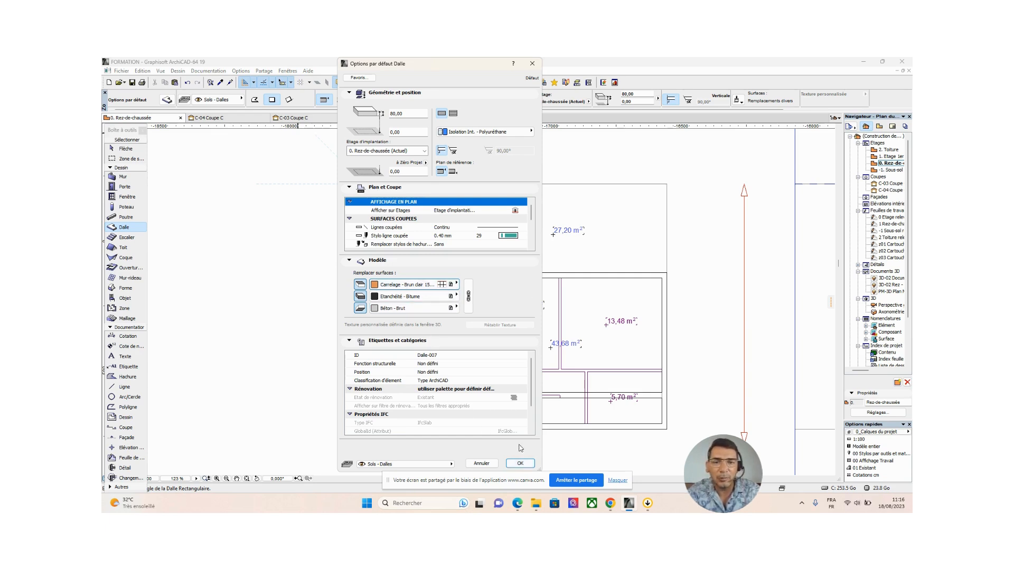
{"action": "left_click", "coordinate": [519, 464]}
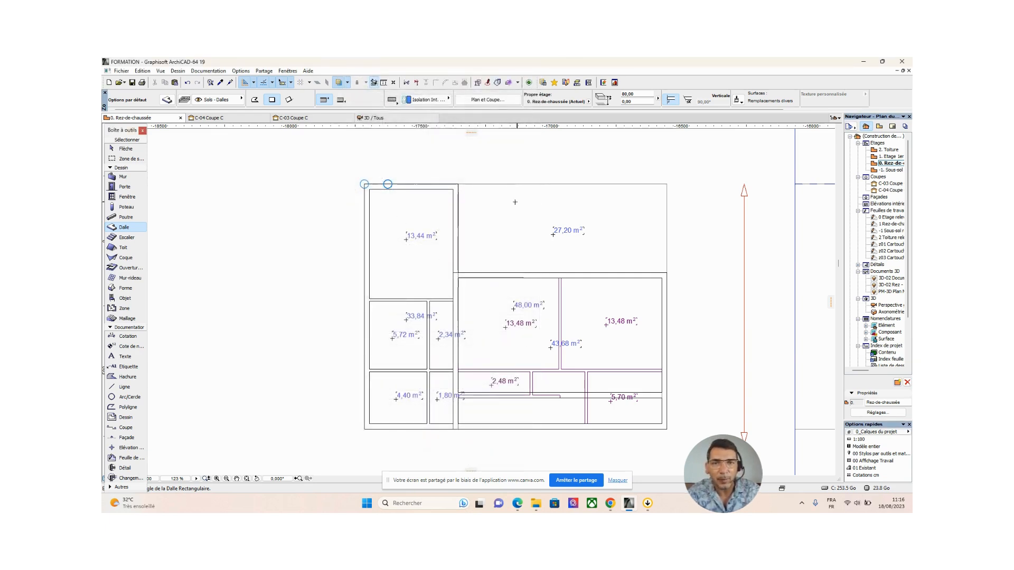
Draw a rectangular slab over the open terrace in the recess between the outer walls of the ground-floor plan
{"action": "left_click", "coordinate": [458, 183]}
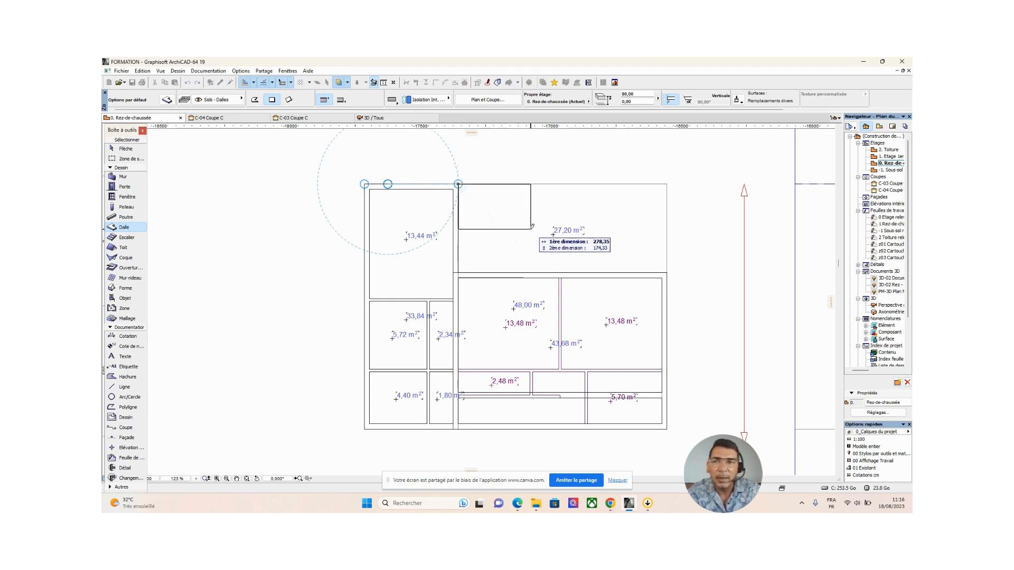
{"action": "left_click", "coordinate": [668, 271]}
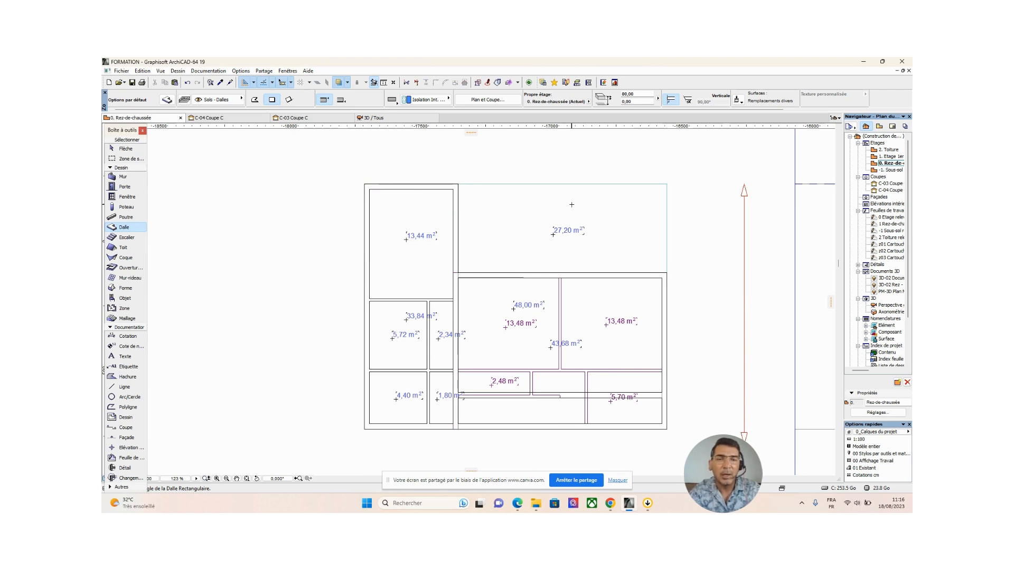
{"action": "right_click", "coordinate": [543, 165]}
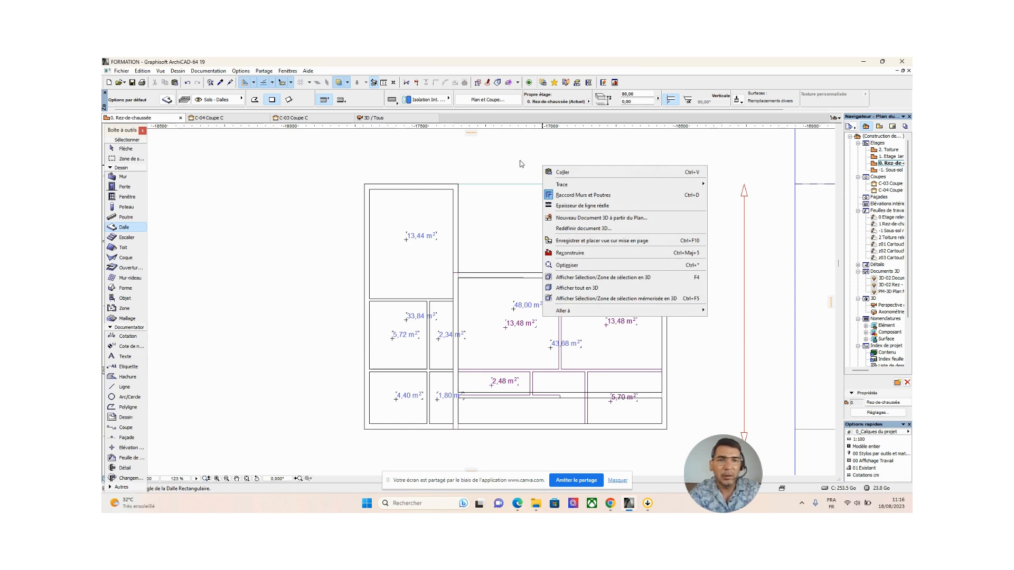
{"action": "left_click", "coordinate": [504, 155]}
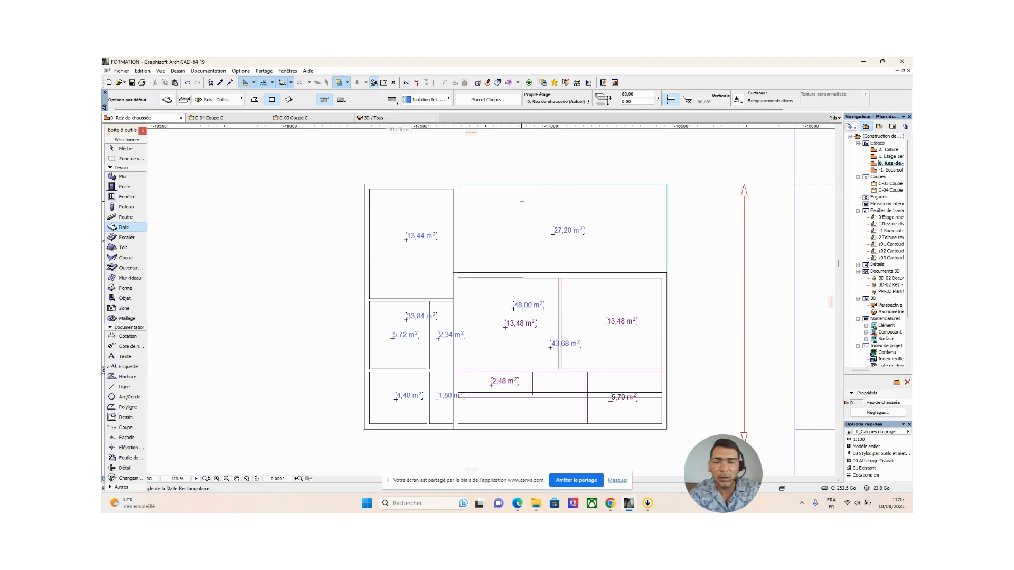
Check the ground-floor terrace slab and its surface finish in 3D from several sides of the house
{"action": "key", "text": "F3"}
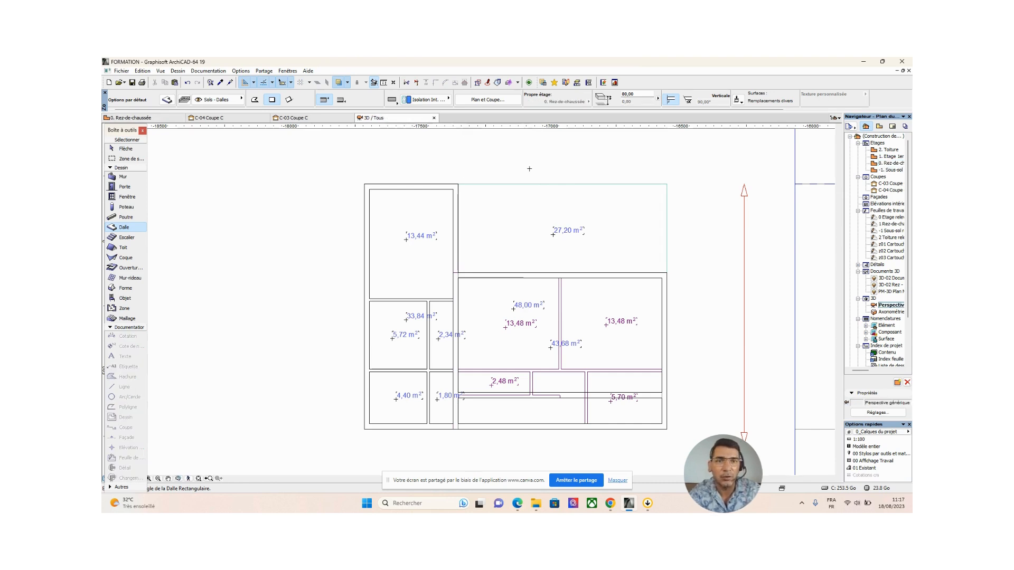
{"action": "middle_click_drag", "start_coordinate": [444, 404], "coordinate": [430, 368], "text": "shift"}
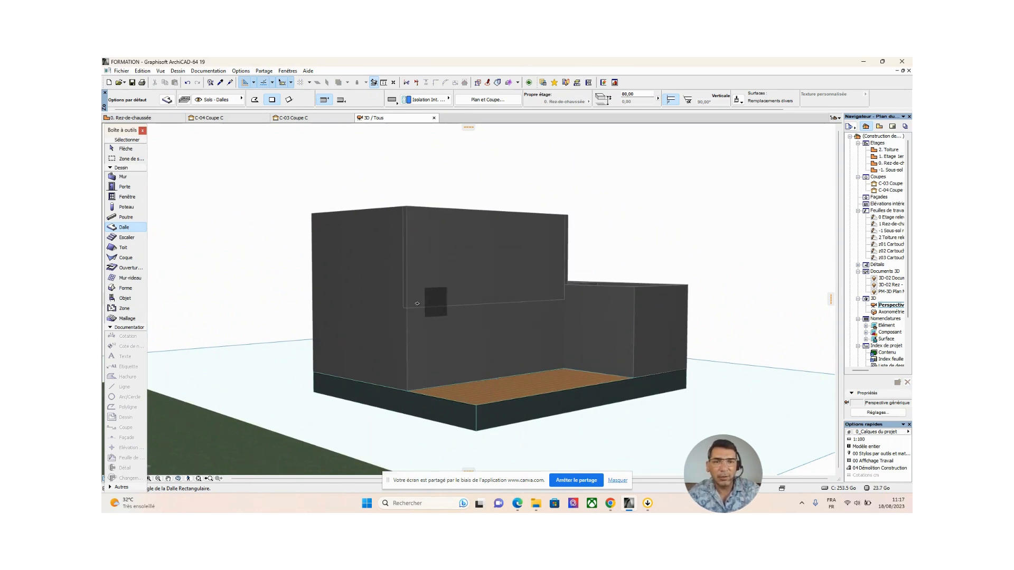
{"action": "middle_click_drag", "start_coordinate": [599, 288], "coordinate": [533, 298], "text": "shift"}
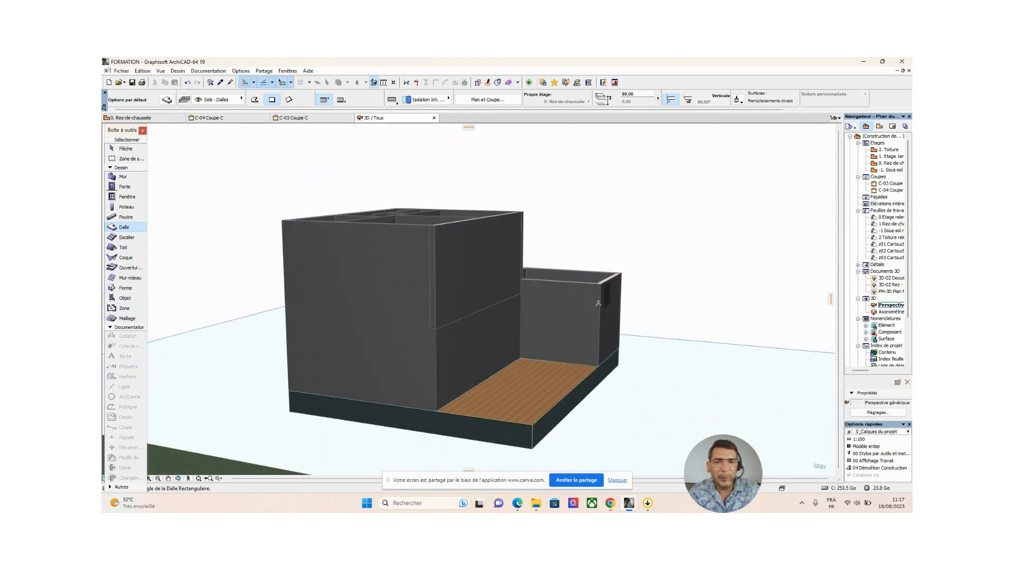
{"action": "middle_click_drag", "start_coordinate": [546, 305], "coordinate": [611, 328], "text": "shift"}
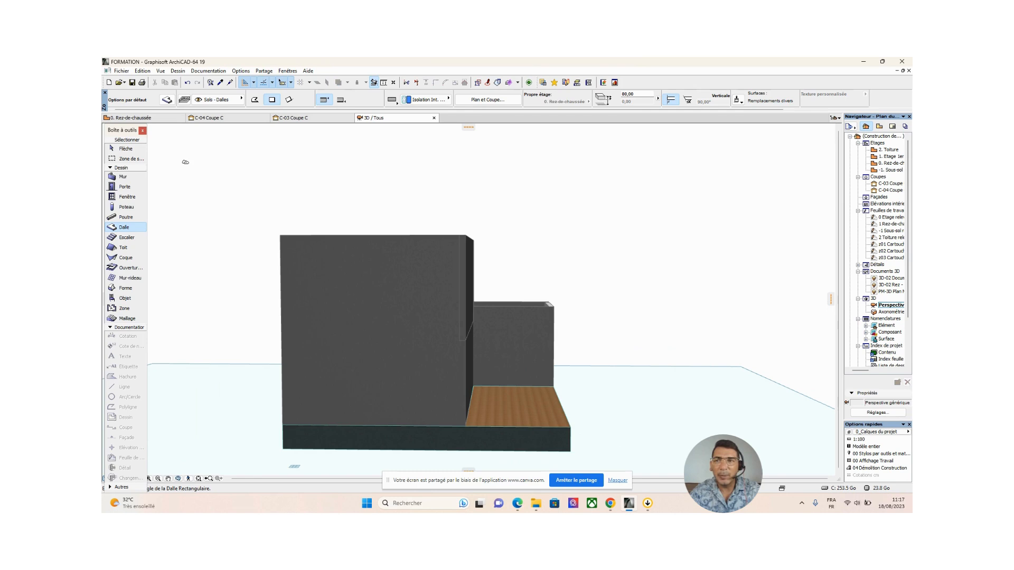
{"action": "left_click", "coordinate": [114, 149]}
{"action": "middle_click_drag", "start_coordinate": [507, 366], "coordinate": [383, 327], "text": "shift"}
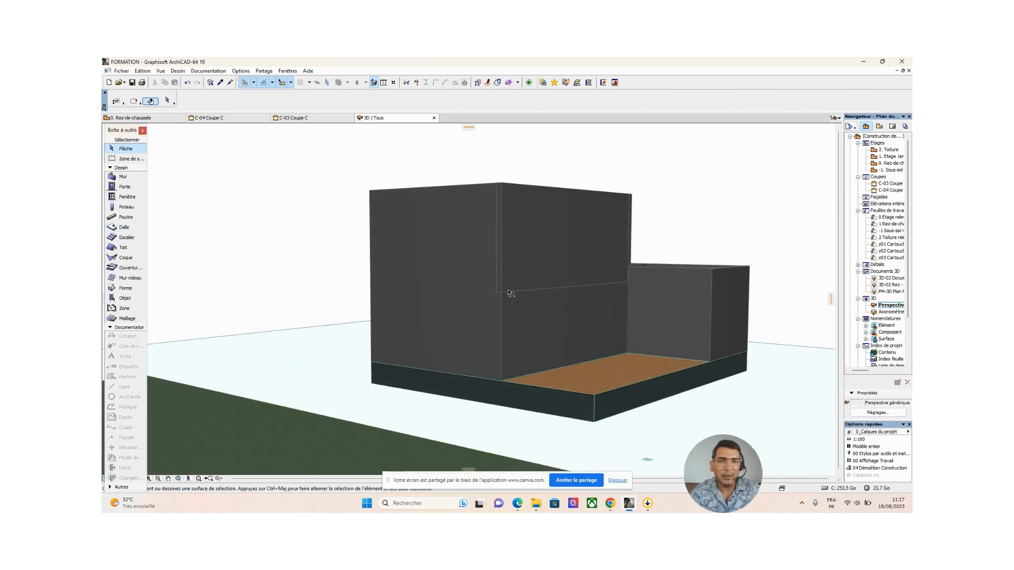
{"action": "middle_click_drag", "start_coordinate": [516, 296], "coordinate": [651, 303], "text": "shift"}
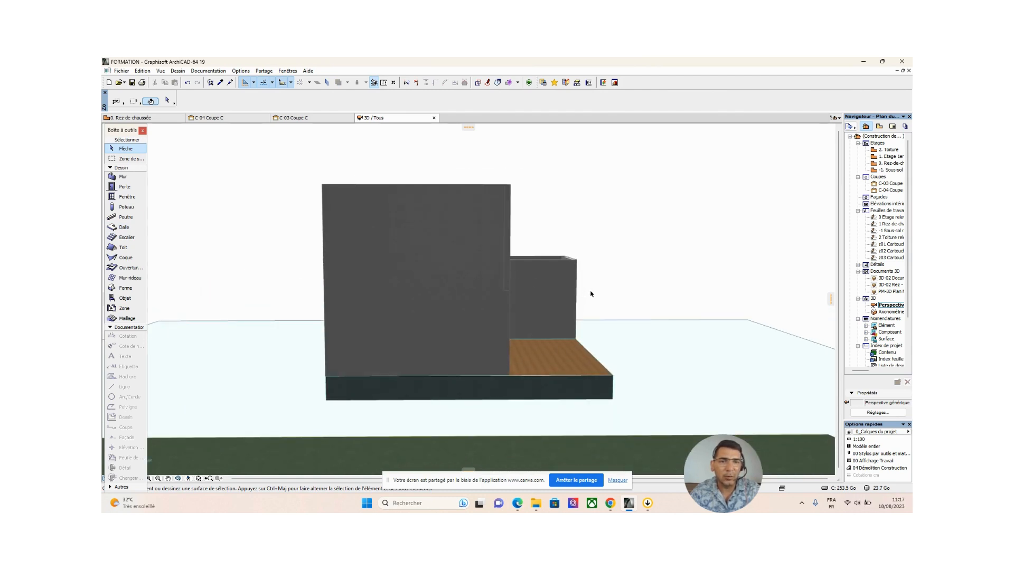
{"action": "middle_click_drag", "start_coordinate": [591, 294], "coordinate": [516, 305], "text": "shift"}
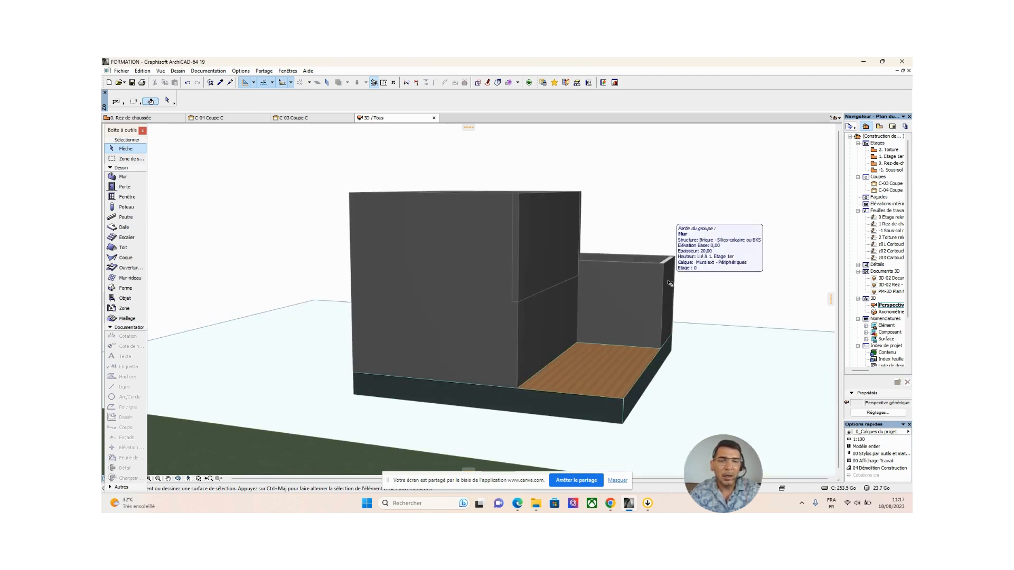
{"action": "mouse_move", "coordinate": [650, 290]}
{"action": "middle_mouse_down", "text": "shift"}
{"action": "mouse_move", "coordinate": [612, 274]}
{"action": "mouse_move", "coordinate": [647, 283]}
{"action": "middle_mouse_up", "text": "shift"}
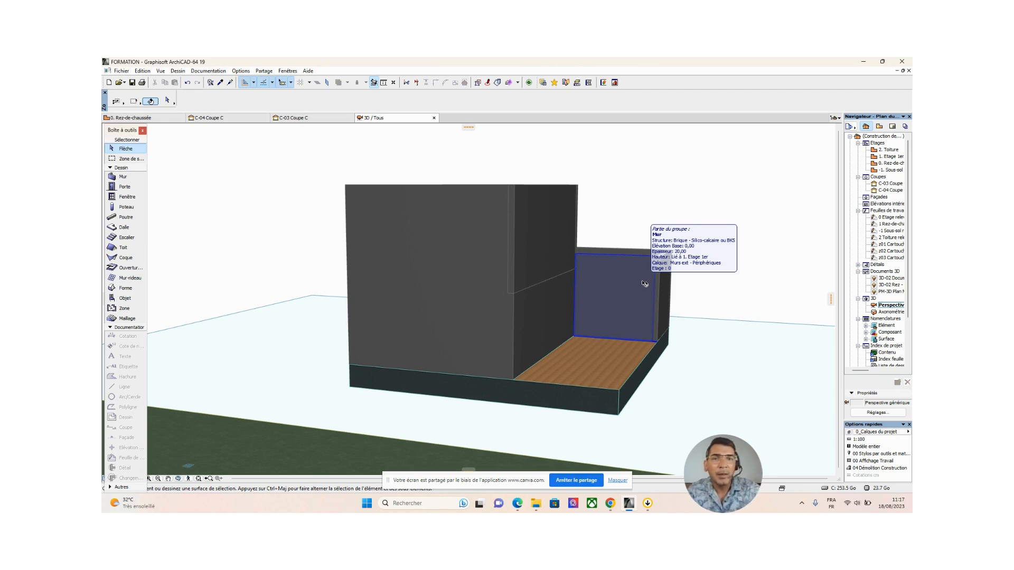
Show the ground floor (0. Rez-de-chaussée) as the trace reference on the first-floor plan
{"action": "double_click", "coordinate": [888, 157]}
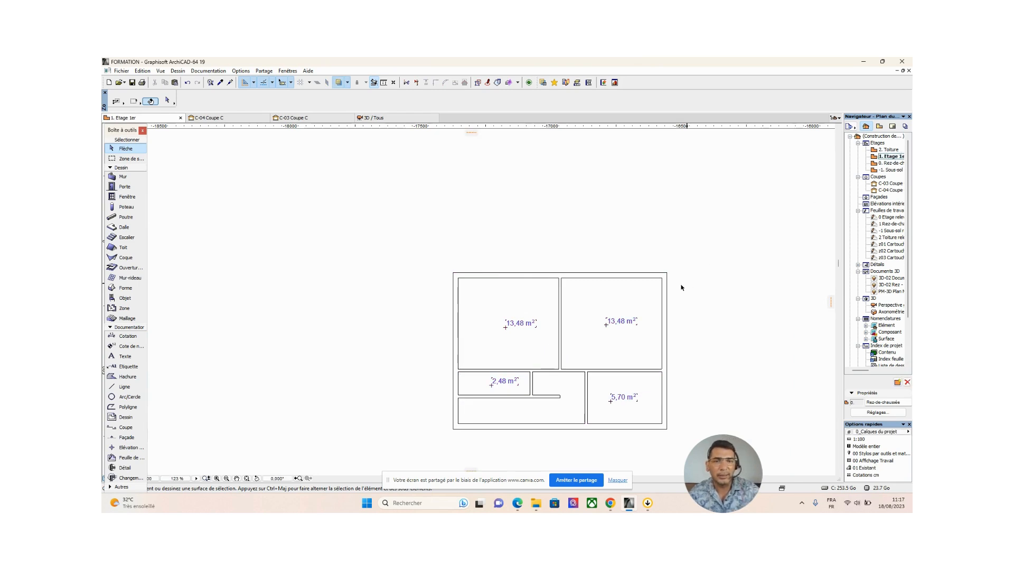
{"action": "middle_click_drag", "start_coordinate": [671, 289], "coordinate": [604, 246]}
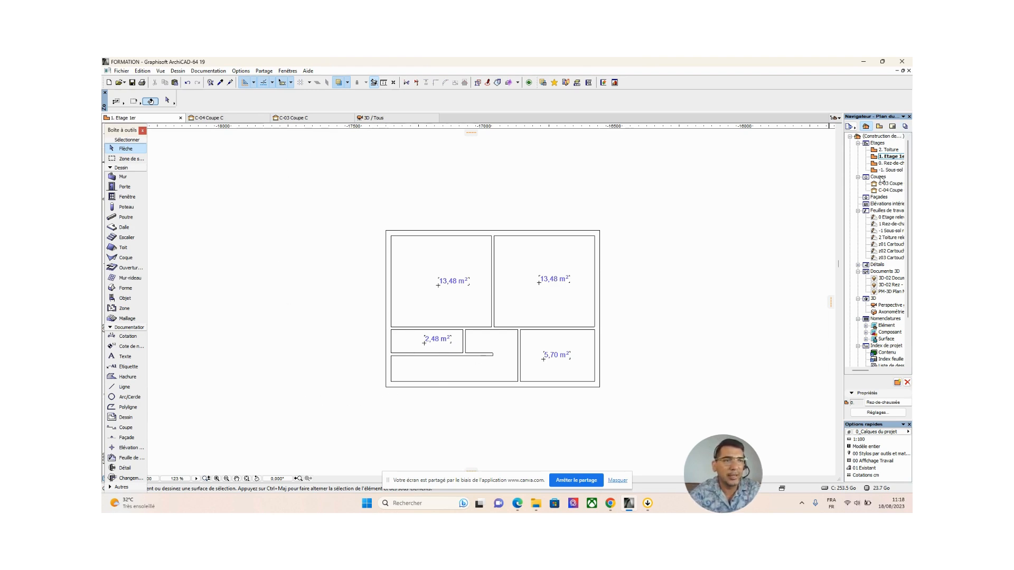
{"action": "double_click", "coordinate": [891, 163]}
{"action": "right_click", "coordinate": [889, 165]}
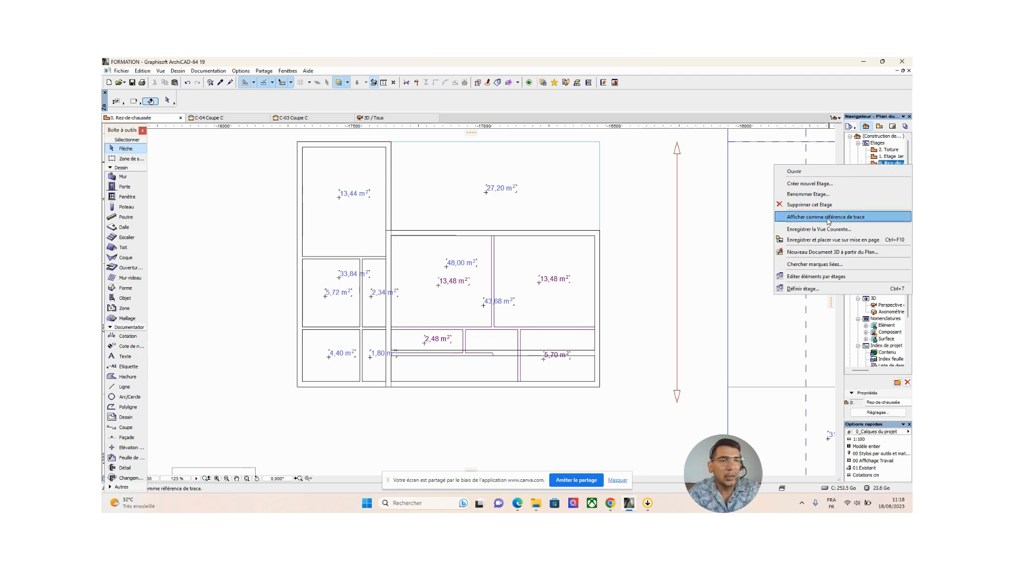
{"action": "left_click", "coordinate": [802, 218]}
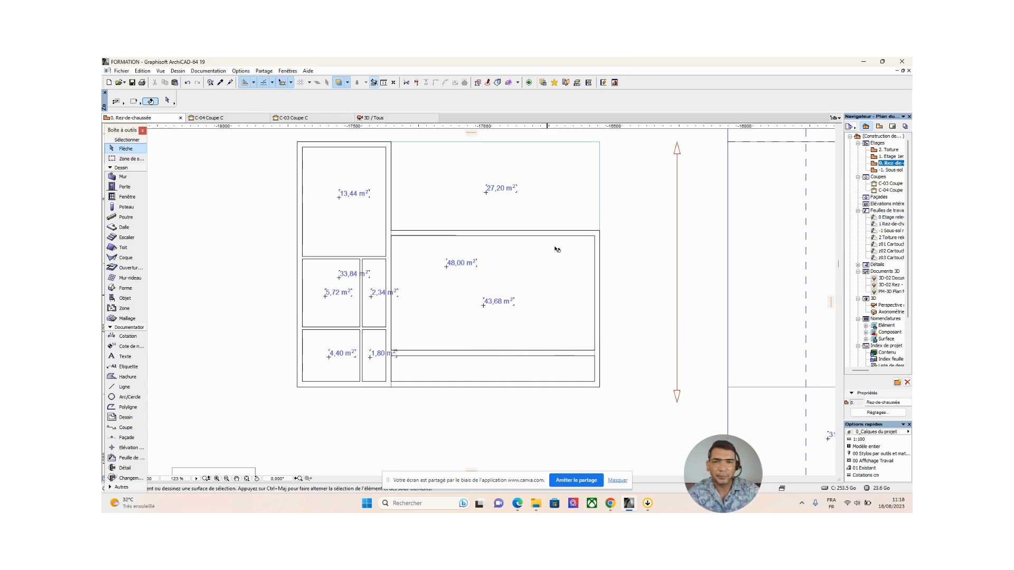
{"action": "double_click", "coordinate": [891, 157]}
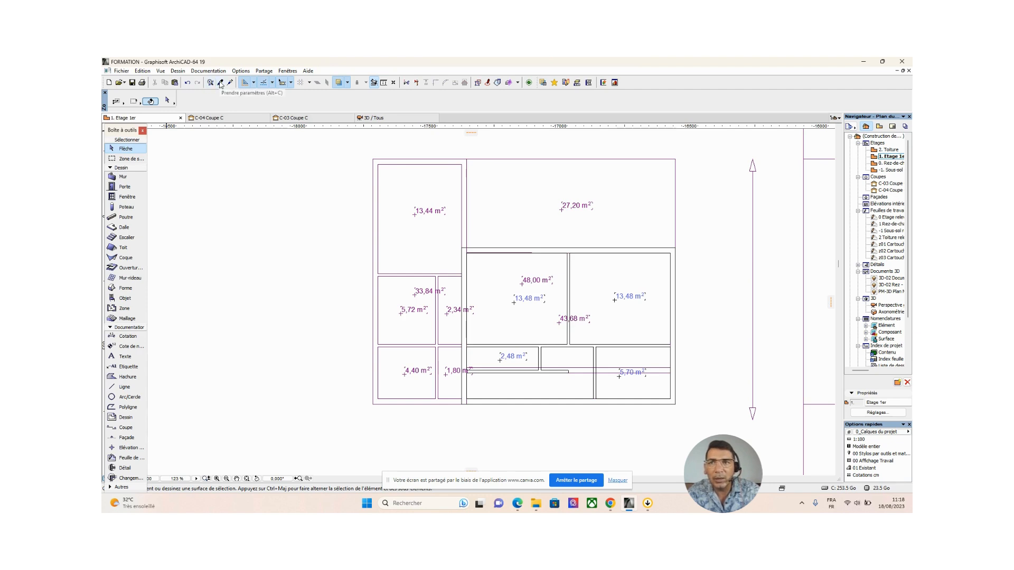
Pick up the parameters of the existing 20 cm first-floor slab as the slab defaults
{"action": "left_click", "coordinate": [221, 83]}
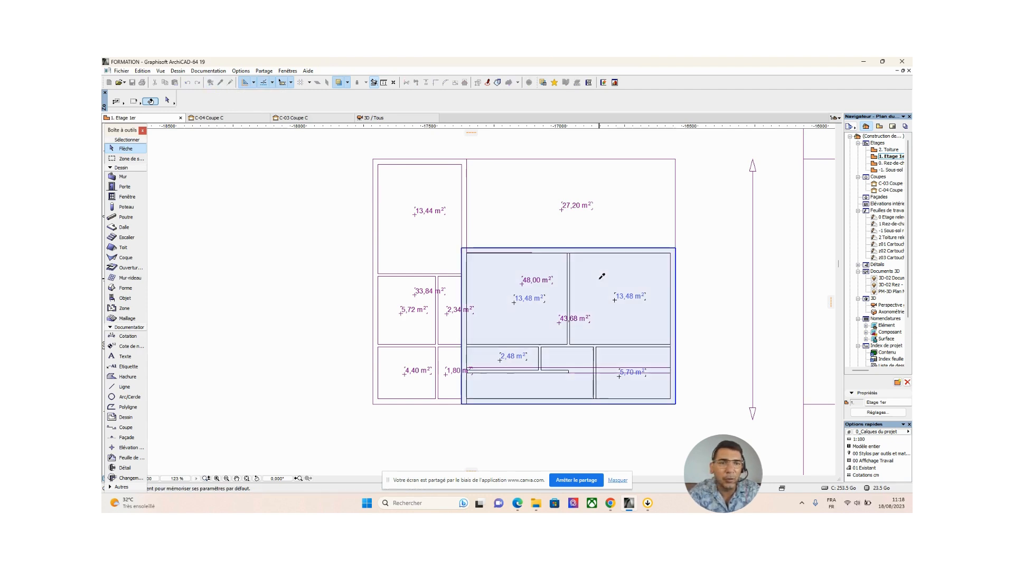
{"action": "mouse_move", "coordinate": [618, 274]}
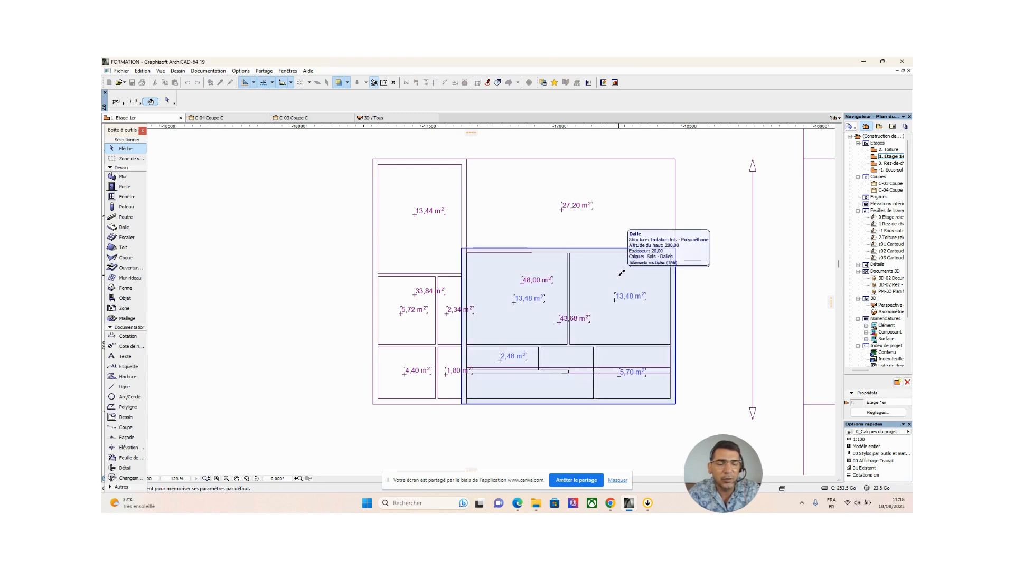
{"action": "left_click", "coordinate": [620, 275], "text": "alt"}
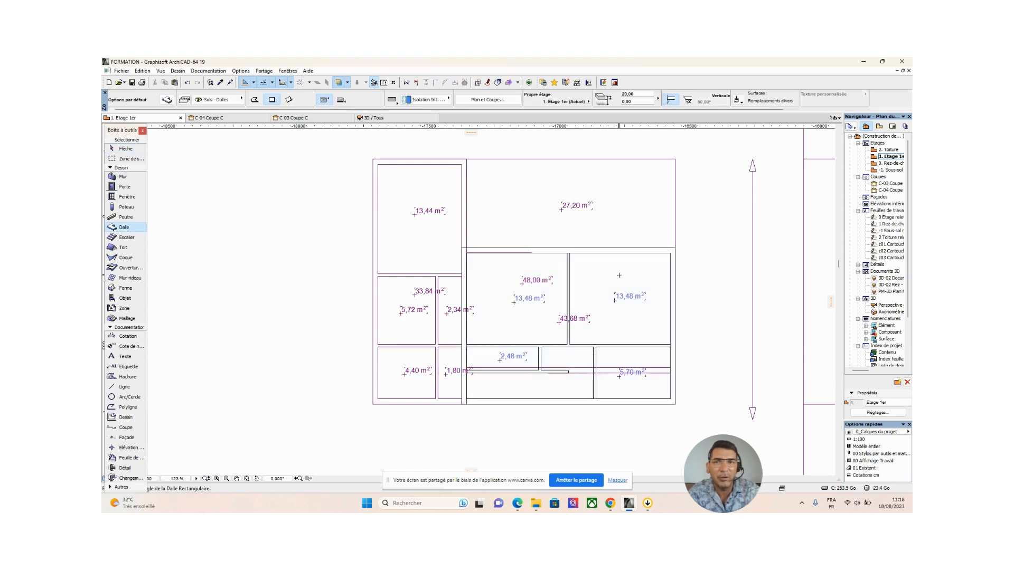
Set the top surface of the 20 cm default slab to Carrelage - Brun clair 15x15 and accept the settings
{"action": "left_click", "coordinate": [167, 100]}
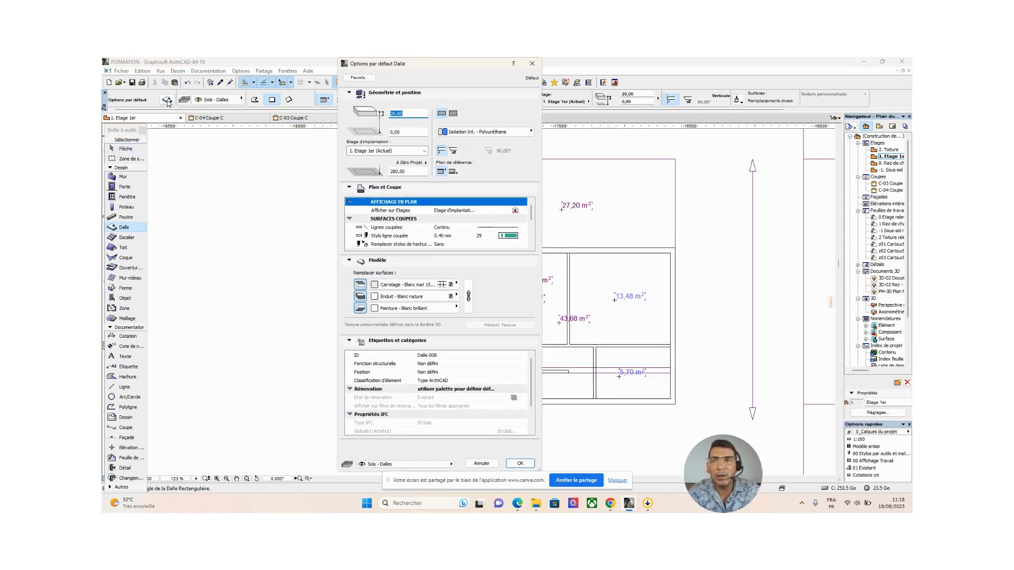
{"action": "left_click", "coordinate": [412, 285]}
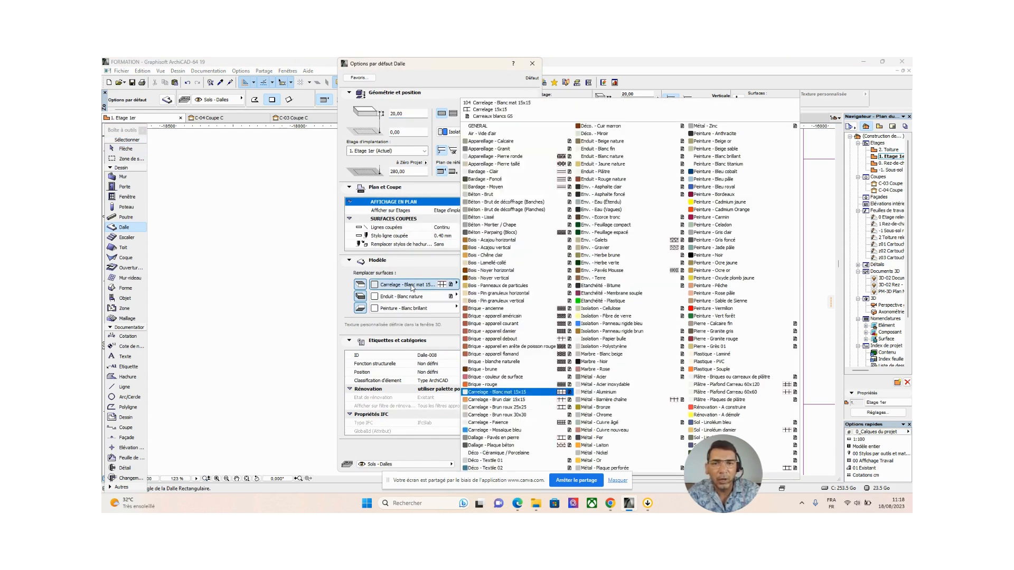
{"action": "left_click", "coordinate": [503, 401]}
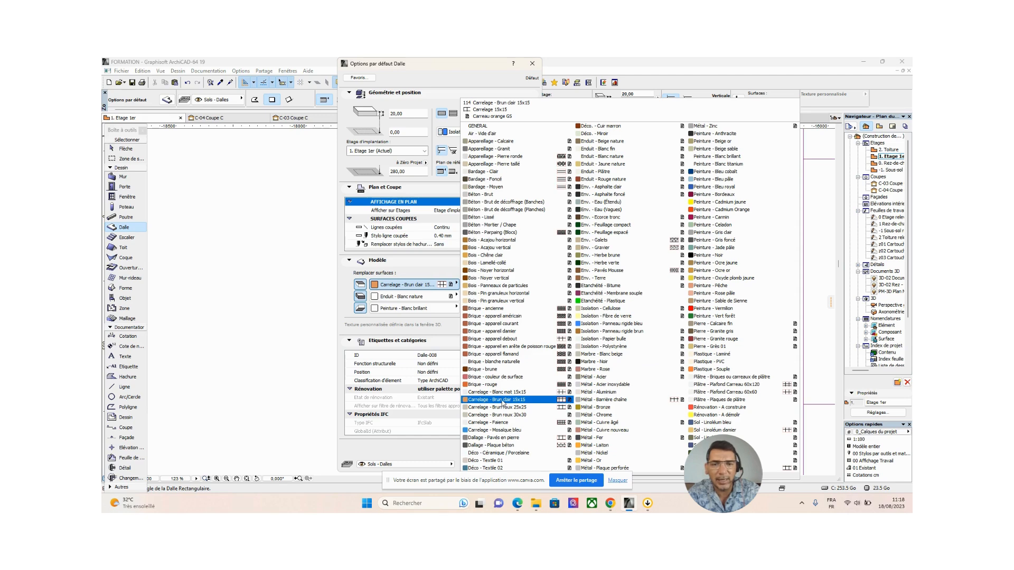
{"action": "left_click", "coordinate": [502, 401]}
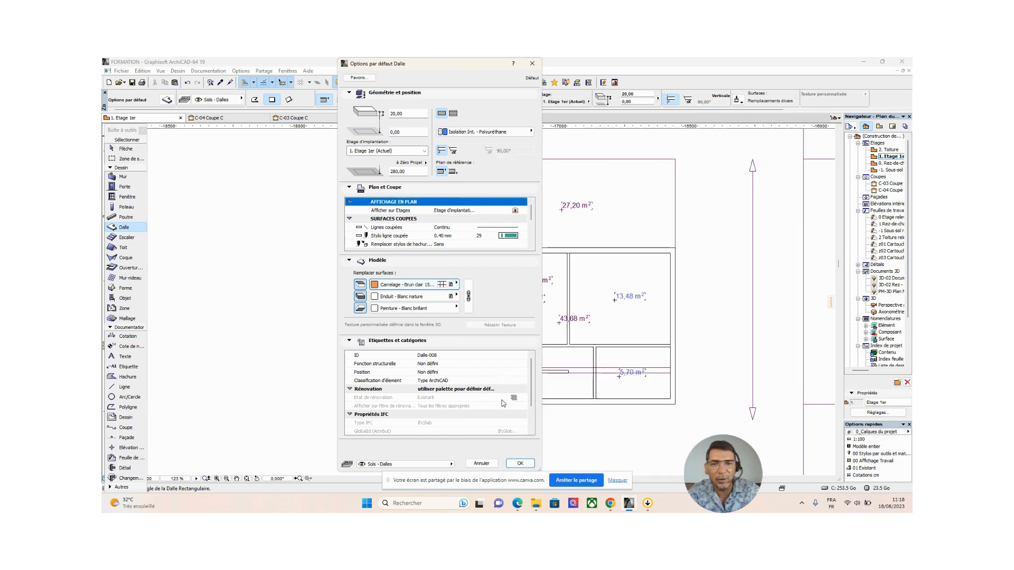
{"action": "left_click", "coordinate": [522, 464]}
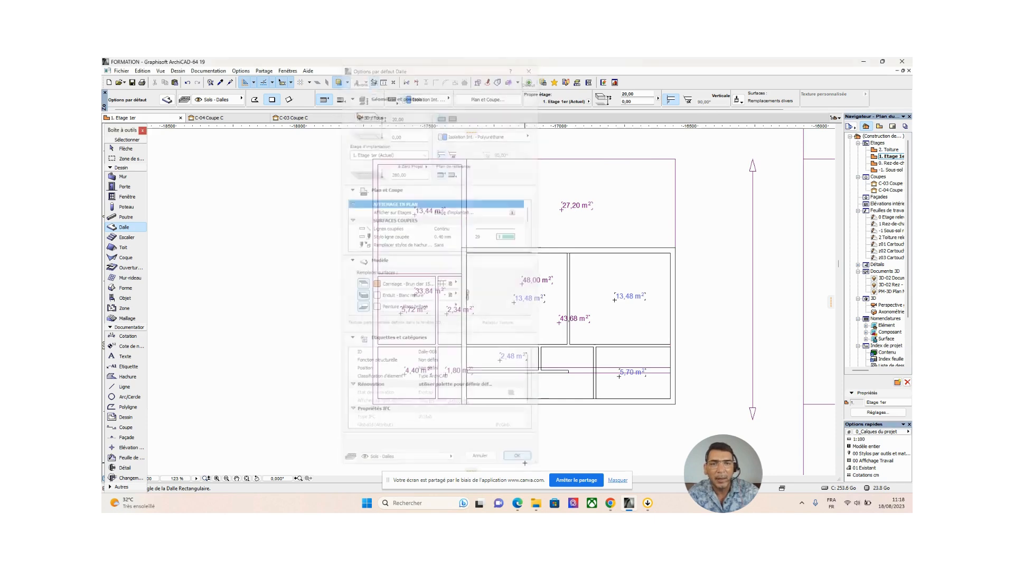
Draw a rectangular first-floor slab over the traced terrace outline and check it in 3D above the ground-floor terrace
{"action": "left_click", "coordinate": [675, 157]}
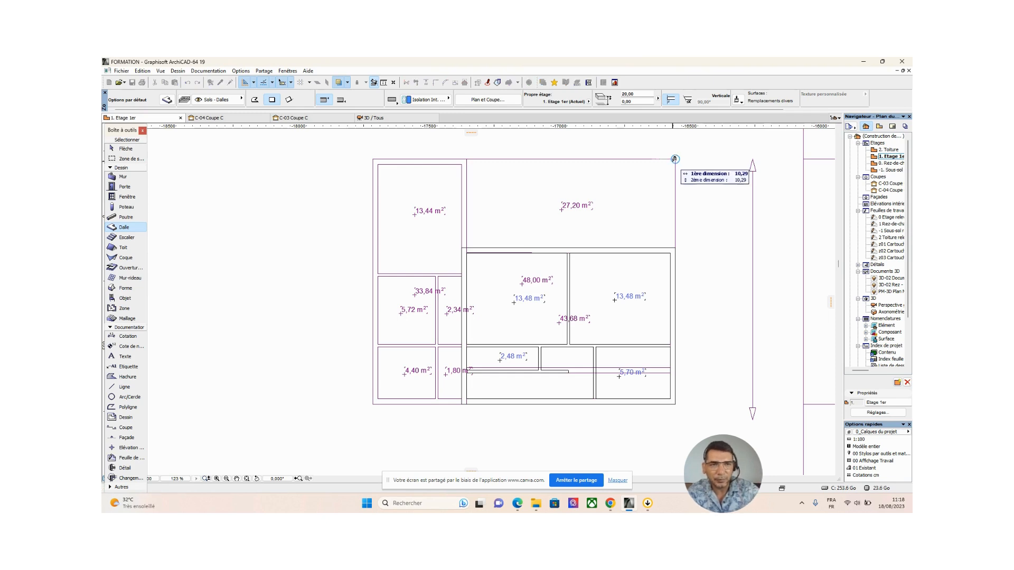
{"action": "left_click", "coordinate": [467, 246]}
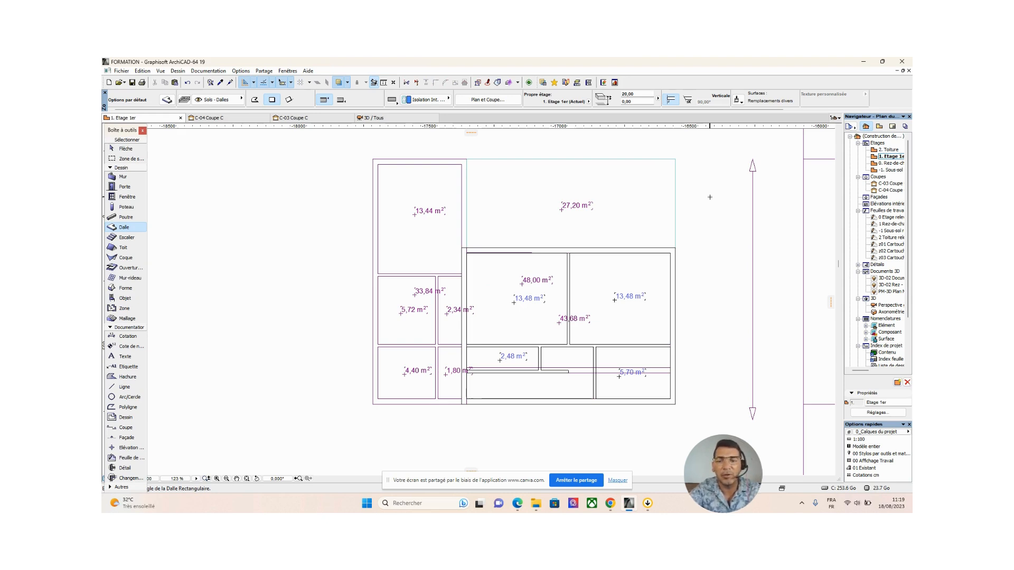
{"action": "key", "text": "F3"}
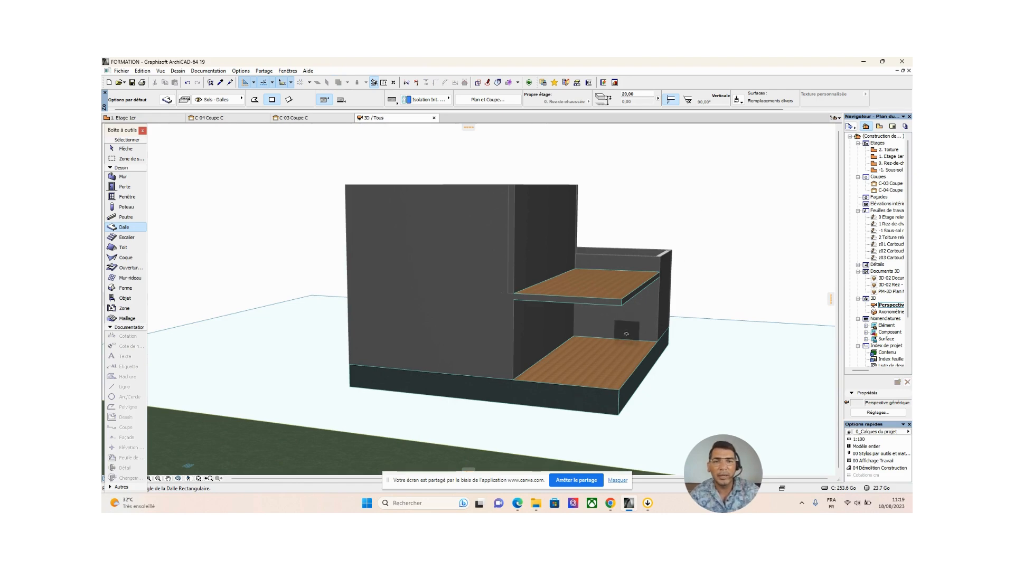
{"action": "middle_click_drag", "start_coordinate": [627, 332], "coordinate": [527, 322], "text": "shift"}
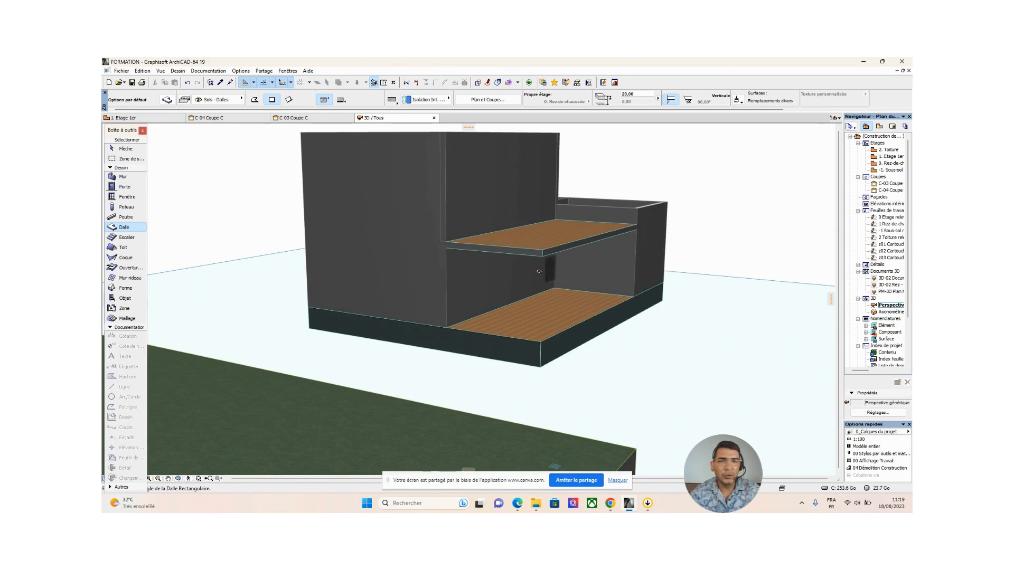
{"action": "middle_click_drag", "start_coordinate": [584, 298], "coordinate": [545, 346], "text": "shift"}
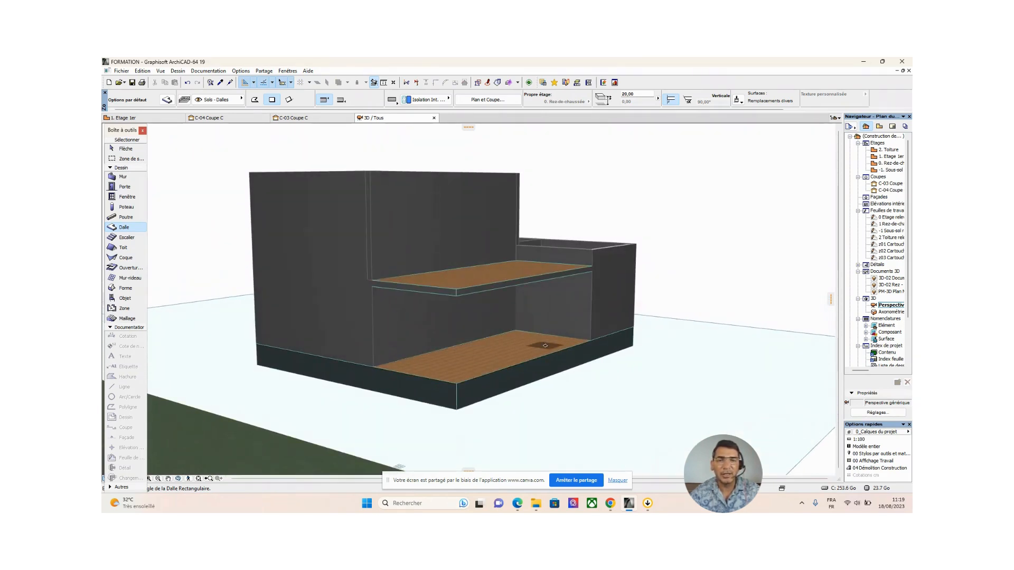